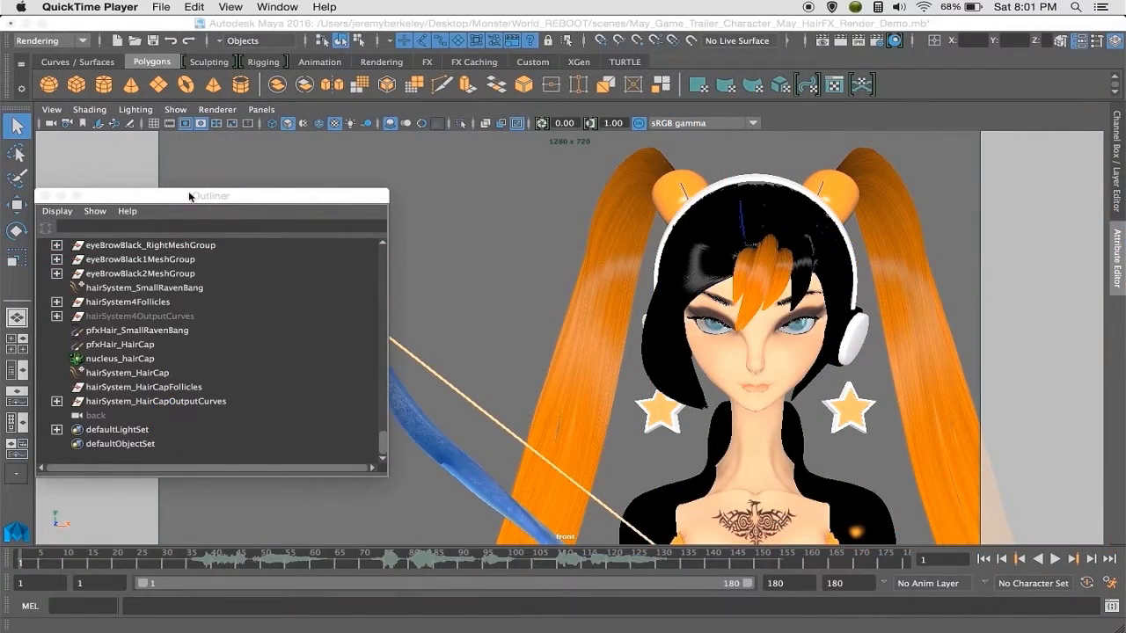
Hide the May_Hair_System_Layer display layer so only the black hair cap remains
{"action": "left_click_drag", "start_coordinate": [189, 196], "coordinate": [214, 195]}
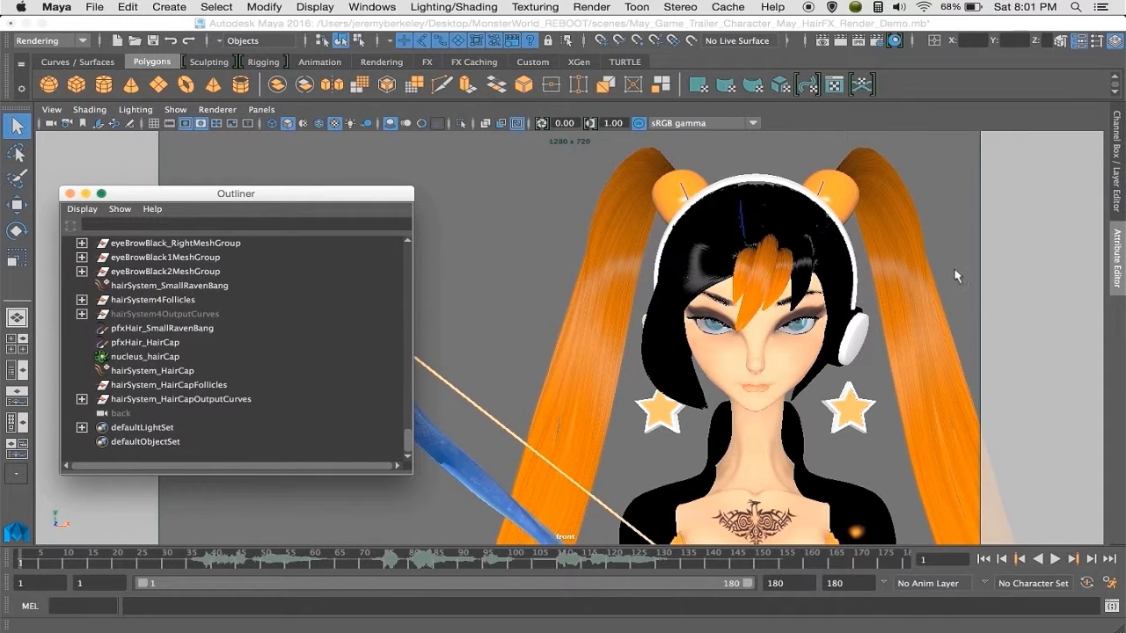
{"action": "left_click", "coordinate": [1119, 200]}
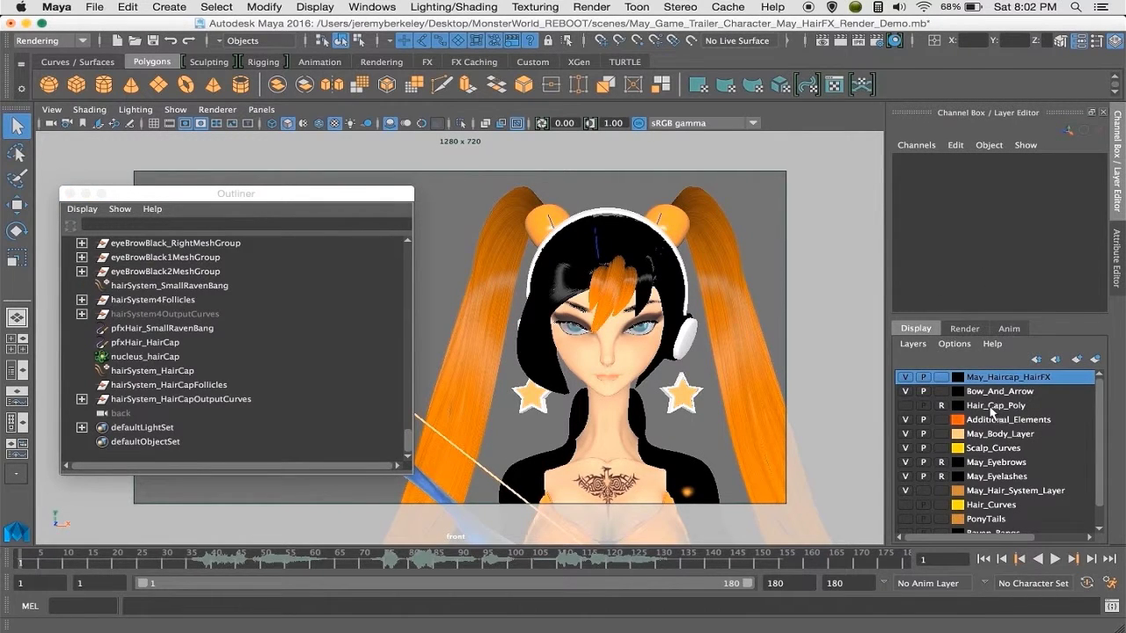
{"action": "left_click", "coordinate": [904, 491]}
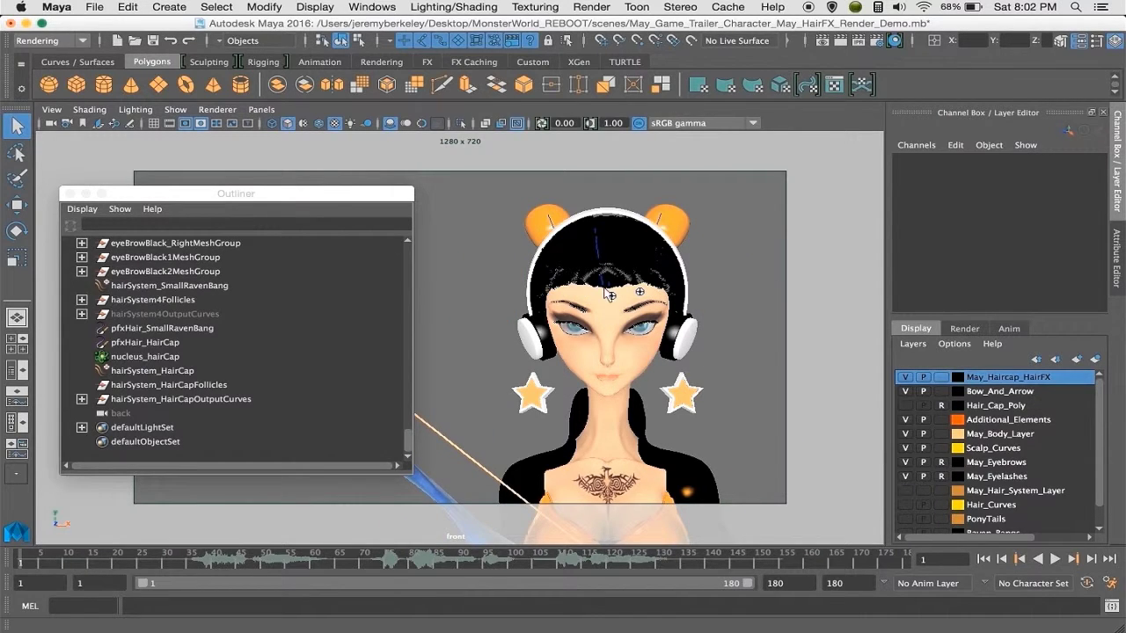
{"action": "key", "text": "space"}
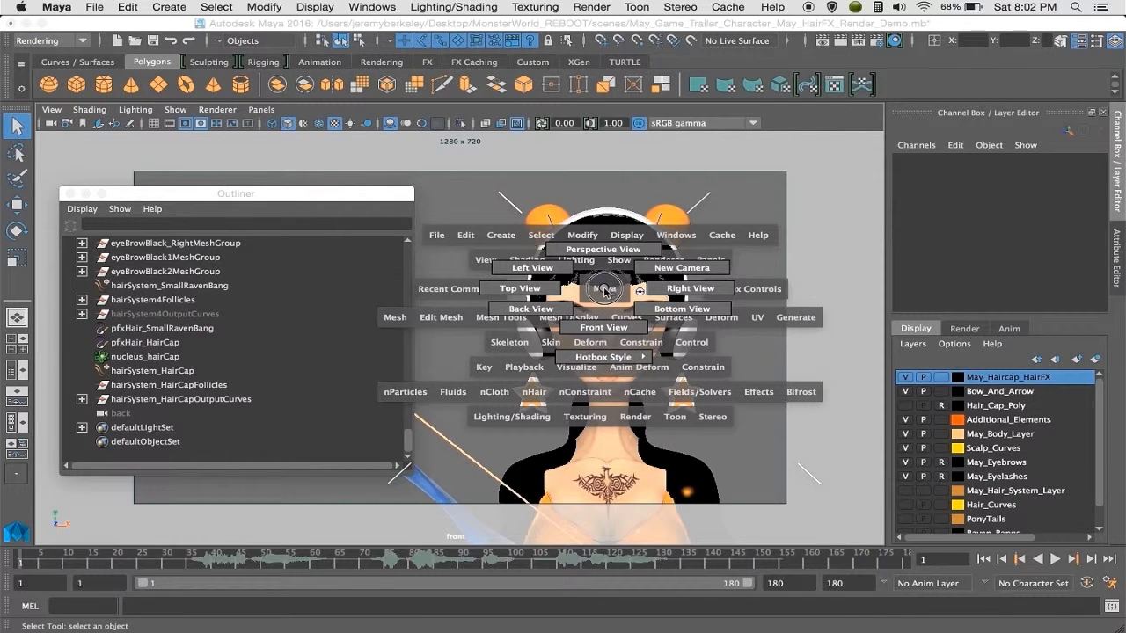
Switch to the perspective camera, orbit around the head, and narrow the Outliner window
{"action": "left_click_drag", "start_coordinate": [605, 292], "coordinate": [592, 273]}
{"action": "right_click_drag", "start_coordinate": [592, 272], "coordinate": [603, 311], "text": "alt"}
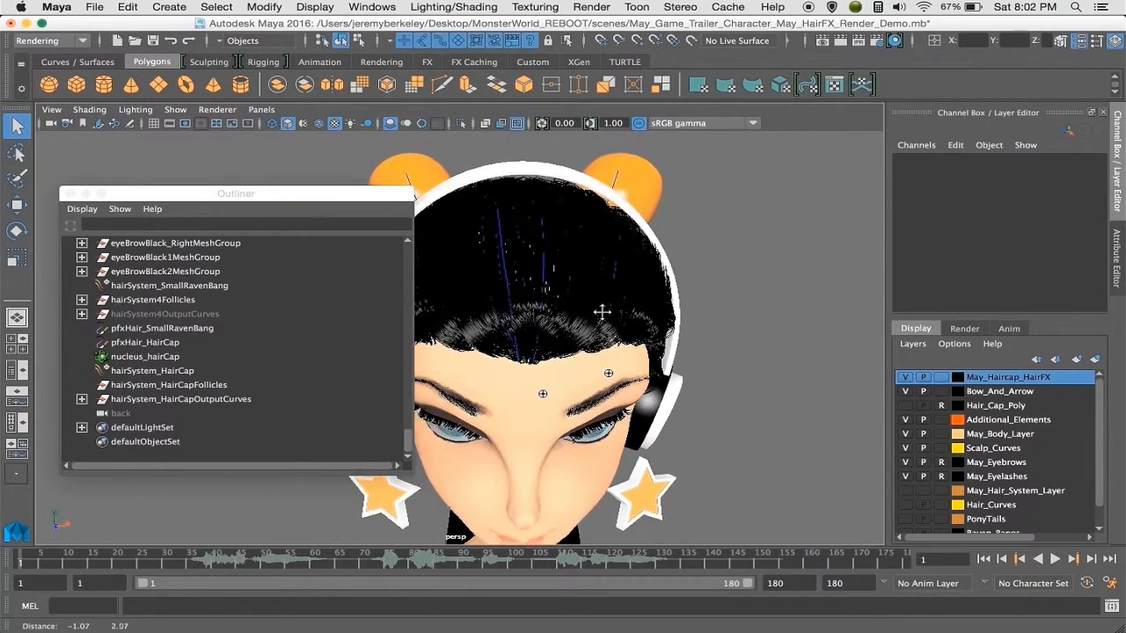
{"action": "mouse_move", "coordinate": [754, 334]}
{"action": "left_mouse_down", "text": "alt"}
{"action": "mouse_move", "coordinate": [571, 334]}
{"action": "mouse_move", "coordinate": [756, 322]}
{"action": "left_mouse_up", "text": "alt"}
{"action": "left_click_drag", "start_coordinate": [580, 319], "coordinate": [466, 365], "text": "alt"}
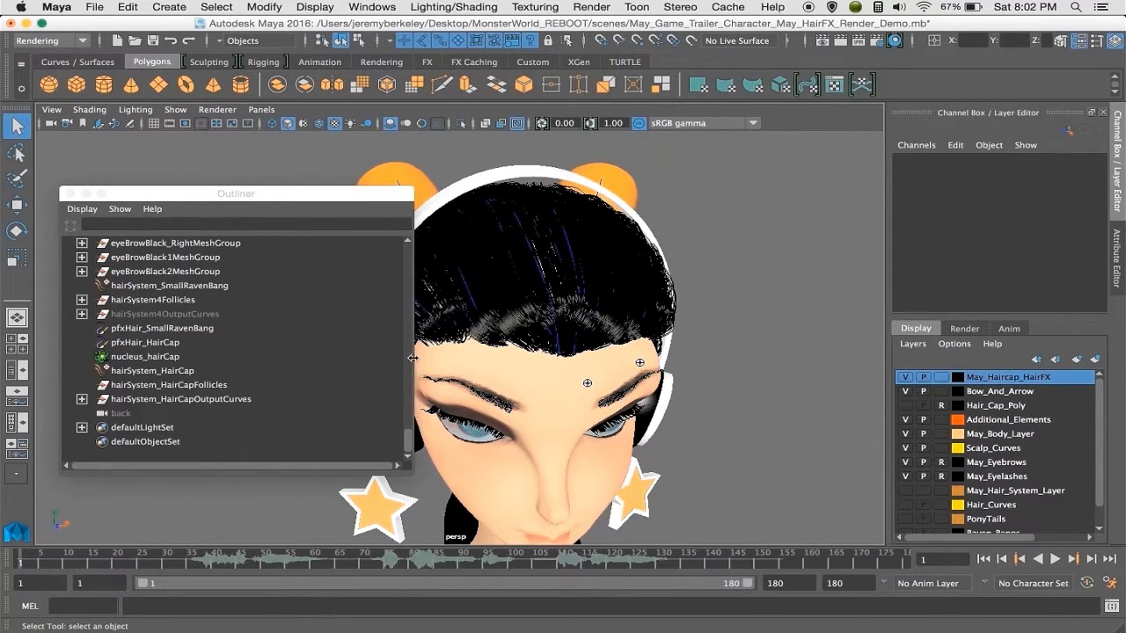
{"action": "left_click_drag", "start_coordinate": [413, 358], "coordinate": [280, 355]}
{"action": "middle_click_drag", "start_coordinate": [629, 290], "coordinate": [619, 236], "text": "alt"}
{"action": "left_click_drag", "start_coordinate": [618, 237], "coordinate": [542, 292], "text": "alt"}
Orbit to view the top of the head and hide the Additional_Elements layer
{"action": "left_click_drag", "start_coordinate": [458, 317], "coordinate": [498, 275], "text": "alt"}
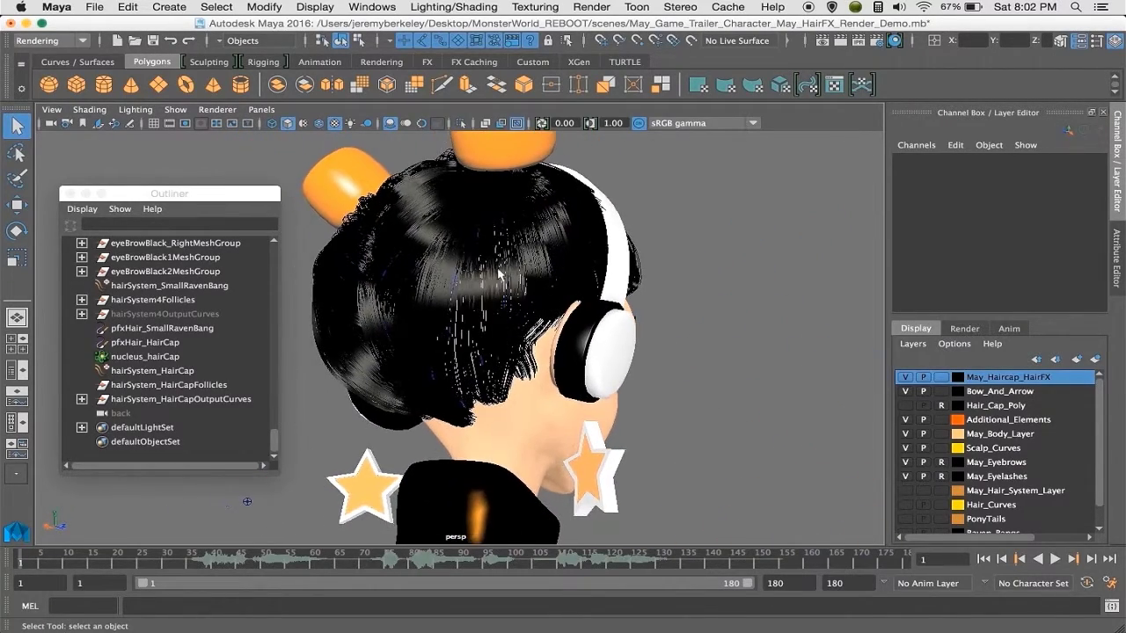
{"action": "left_click_drag", "start_coordinate": [450, 326], "coordinate": [758, 327], "text": "alt"}
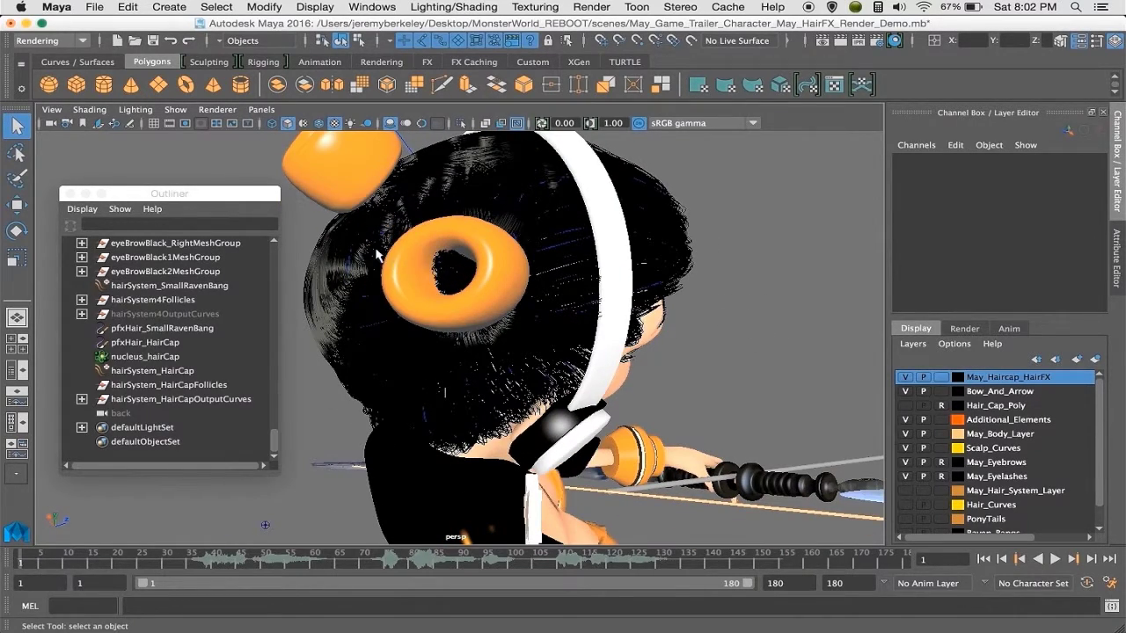
{"action": "left_click_drag", "start_coordinate": [377, 255], "coordinate": [291, 231], "text": "alt"}
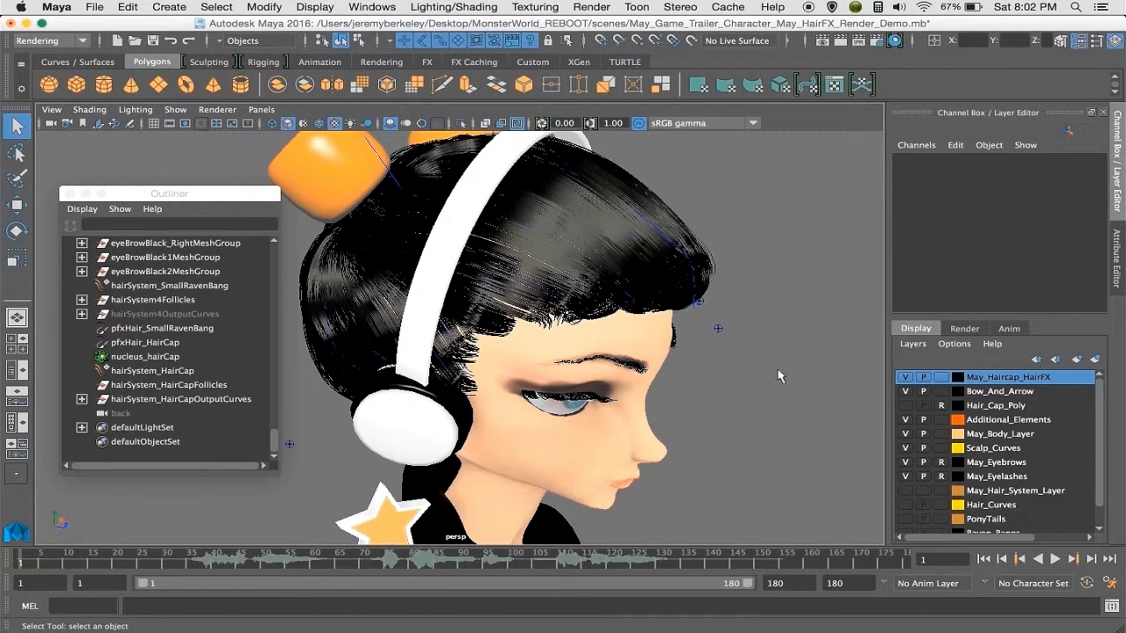
{"action": "left_click", "coordinate": [904, 420]}
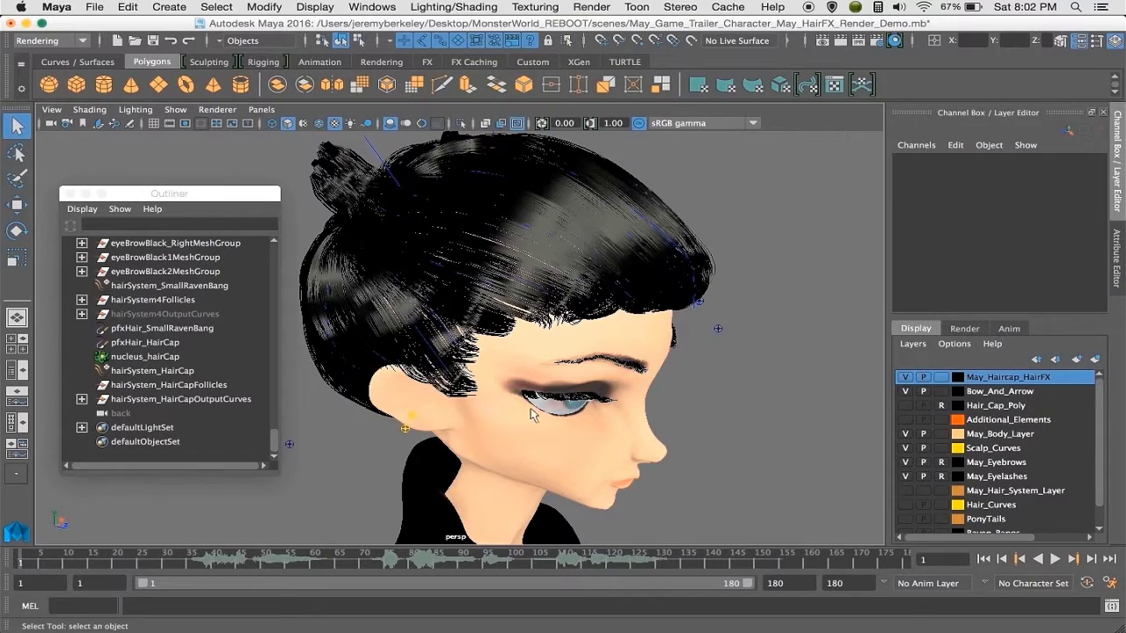
{"action": "left_click_drag", "start_coordinate": [711, 384], "coordinate": [483, 334], "text": "alt"}
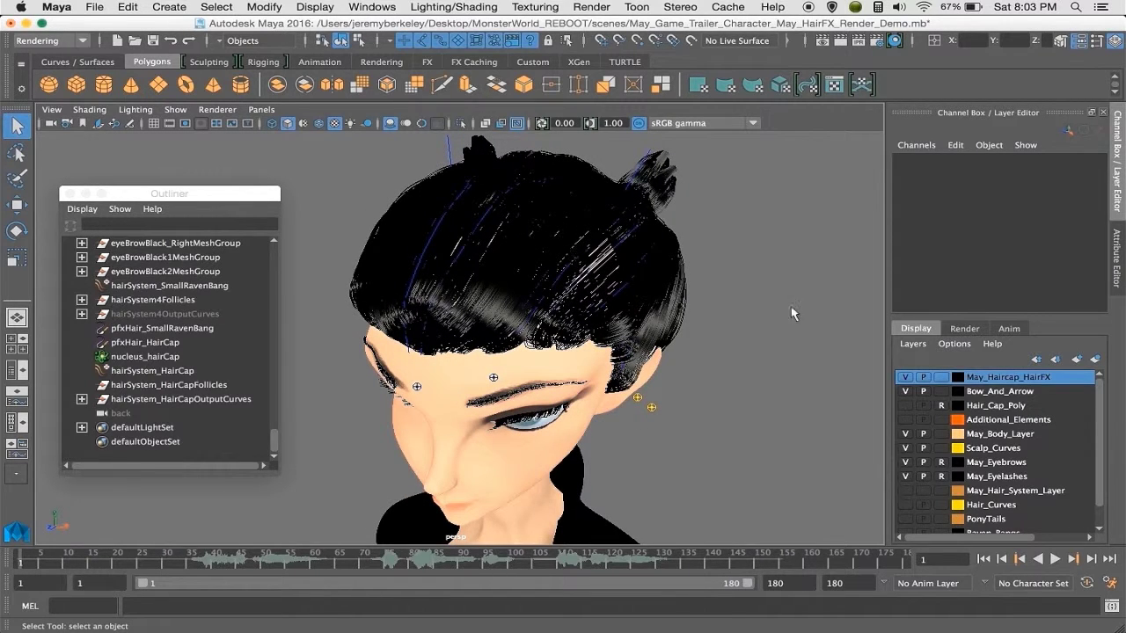
{"action": "left_click", "coordinate": [905, 378]}
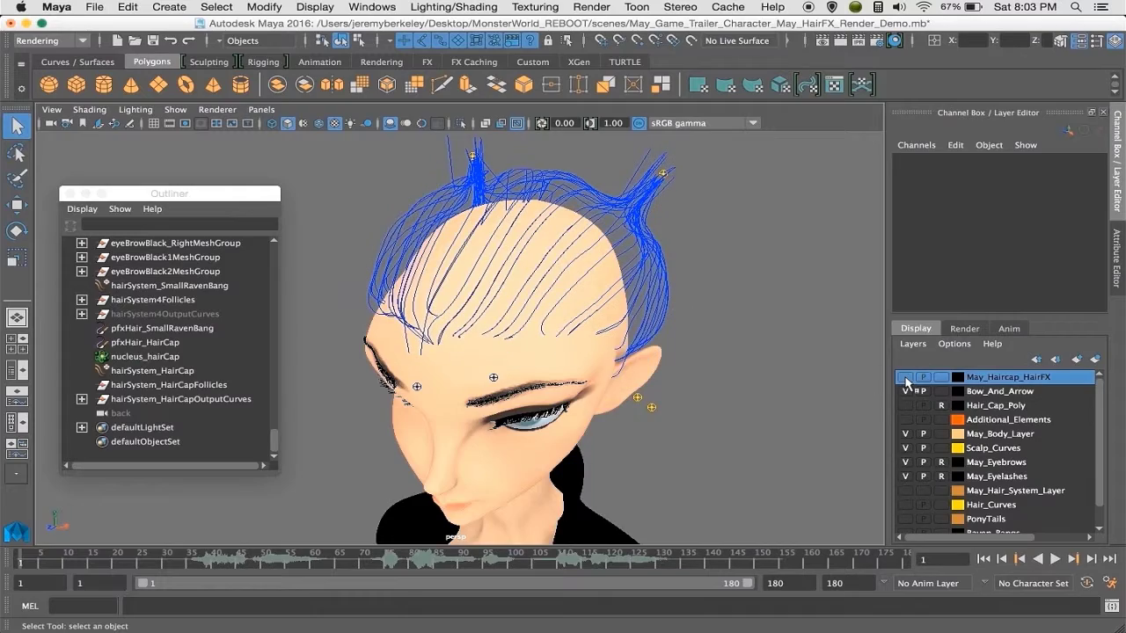
{"action": "left_click_drag", "start_coordinate": [590, 280], "coordinate": [632, 308], "text": "alt"}
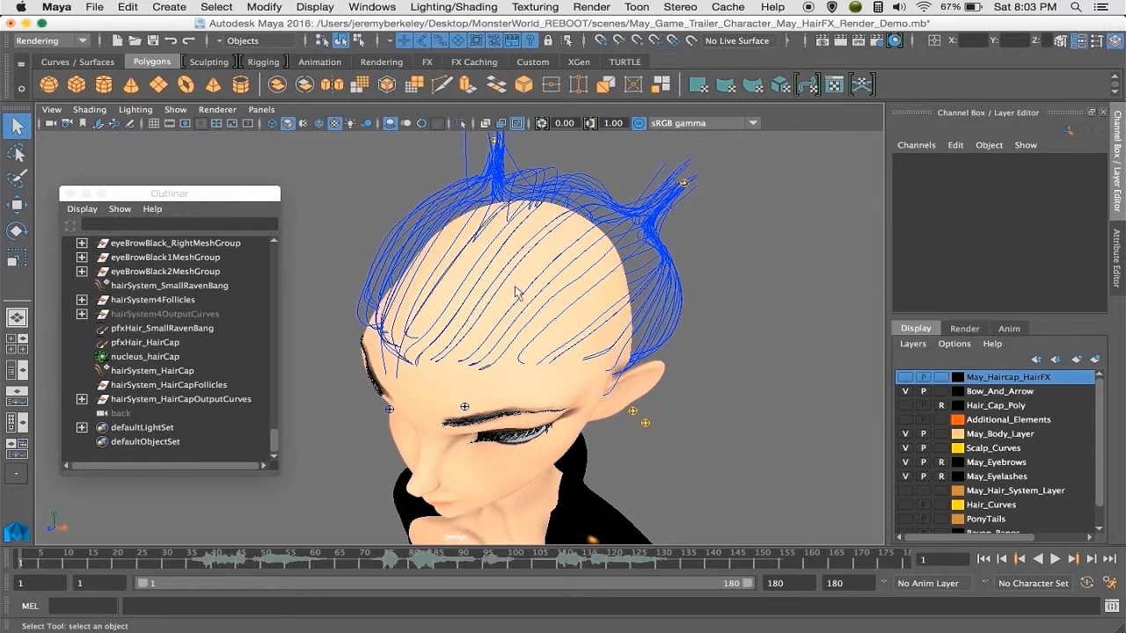
{"action": "left_click_drag", "start_coordinate": [619, 383], "coordinate": [658, 372], "text": "alt"}
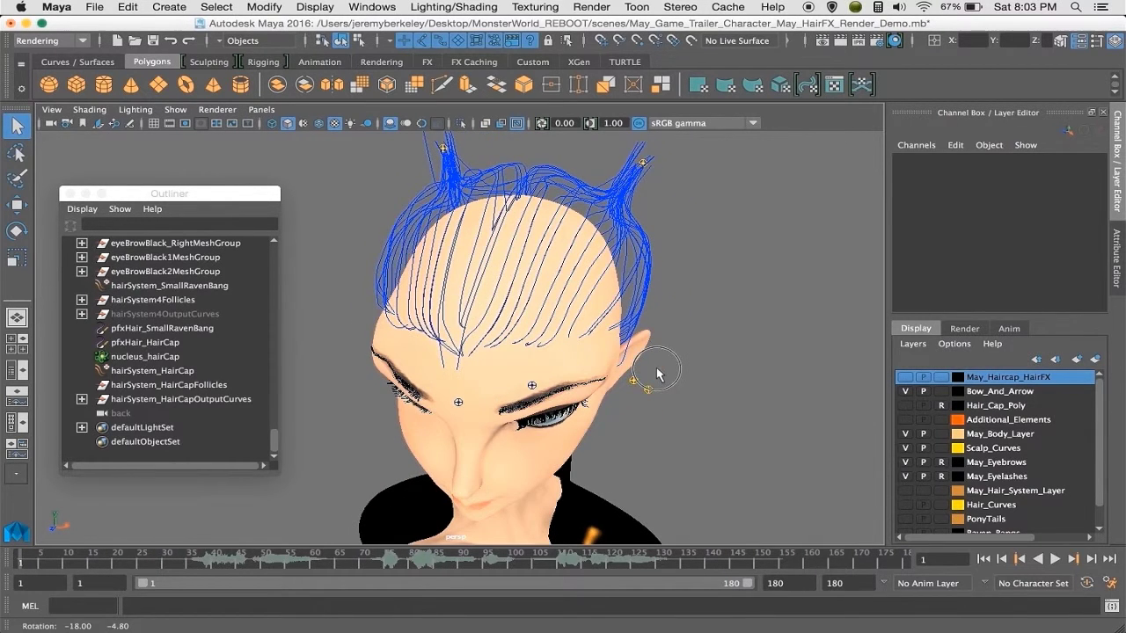
{"action": "left_click", "coordinate": [611, 272]}
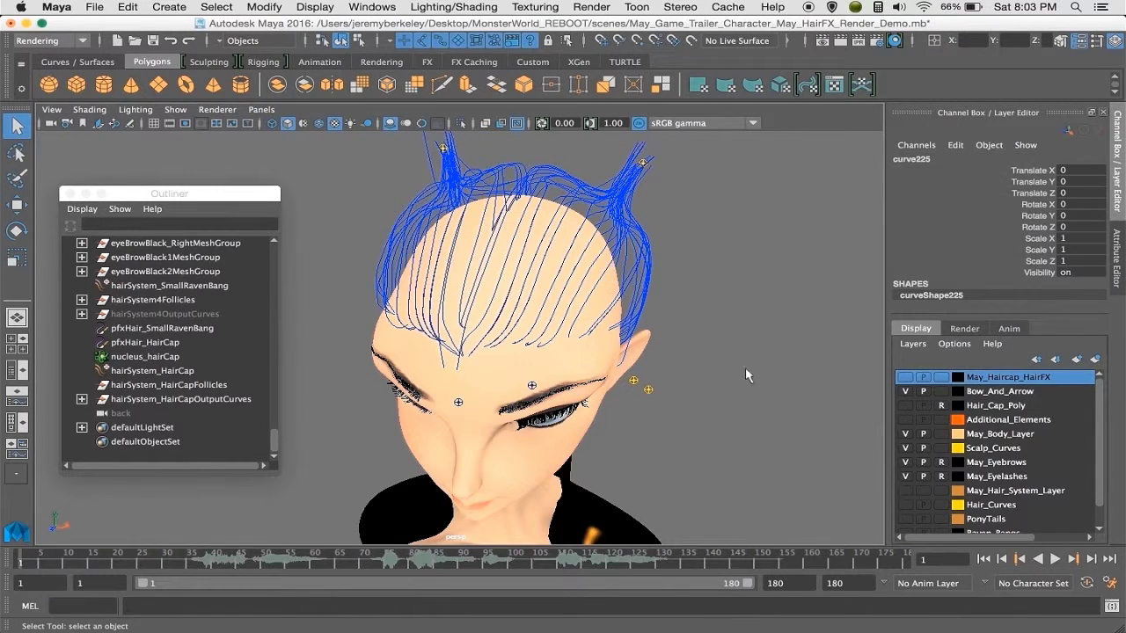
{"action": "left_click_drag", "start_coordinate": [786, 378], "coordinate": [683, 365], "text": "alt"}
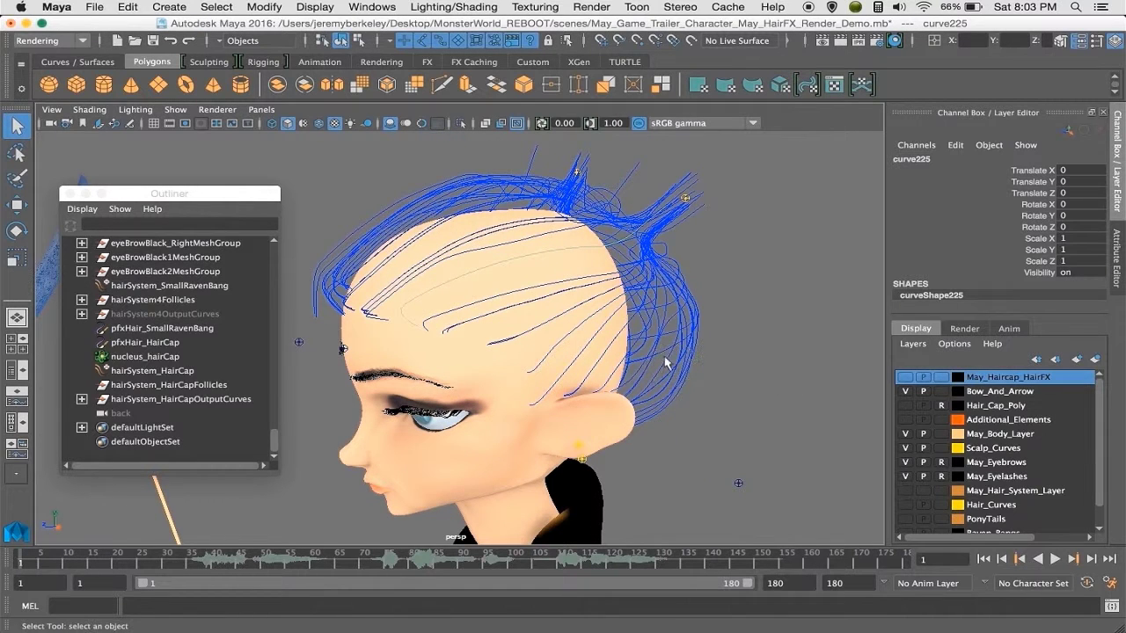
{"action": "left_click", "coordinate": [905, 420]}
{"action": "left_click_drag", "start_coordinate": [587, 321], "coordinate": [549, 327], "text": "alt"}
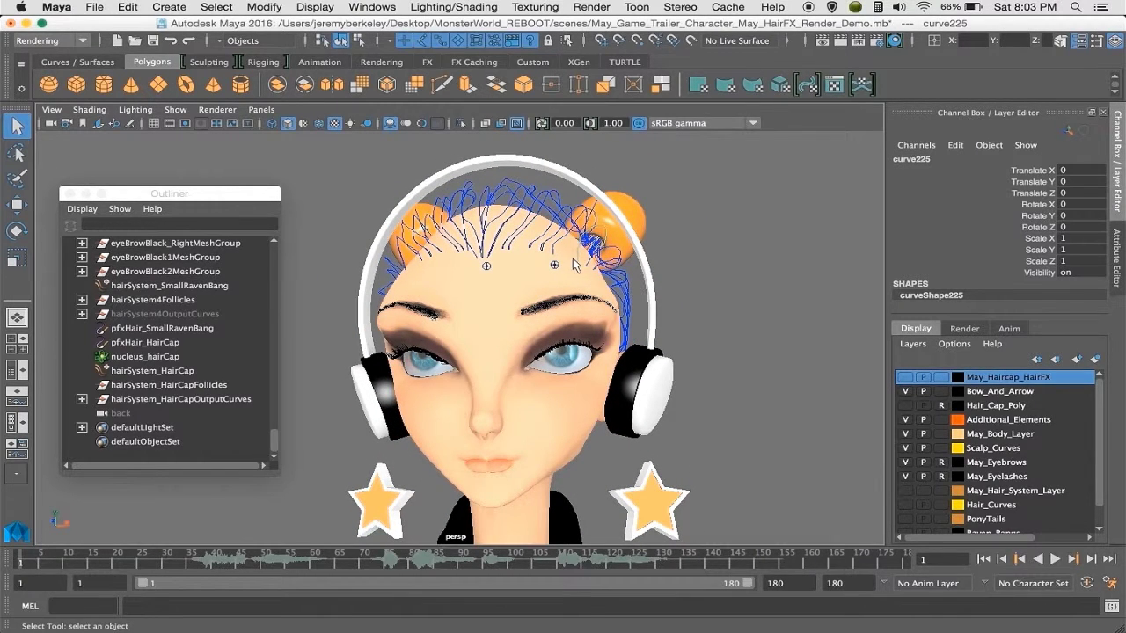
{"action": "left_click_drag", "start_coordinate": [573, 259], "coordinate": [610, 307], "text": "alt"}
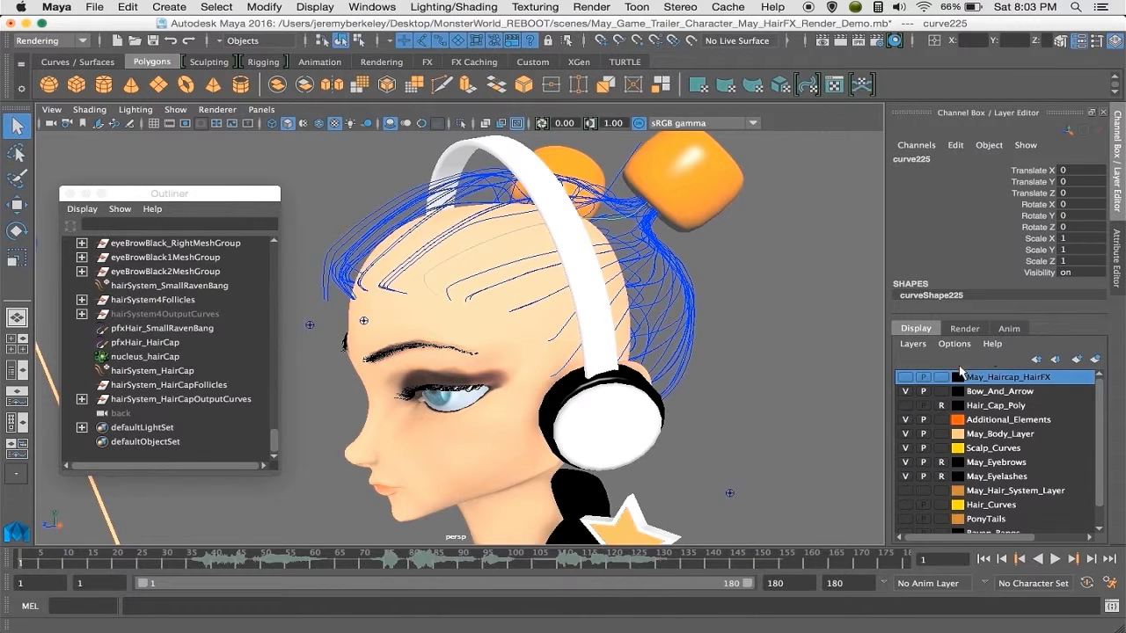
{"action": "left_click", "coordinate": [905, 377]}
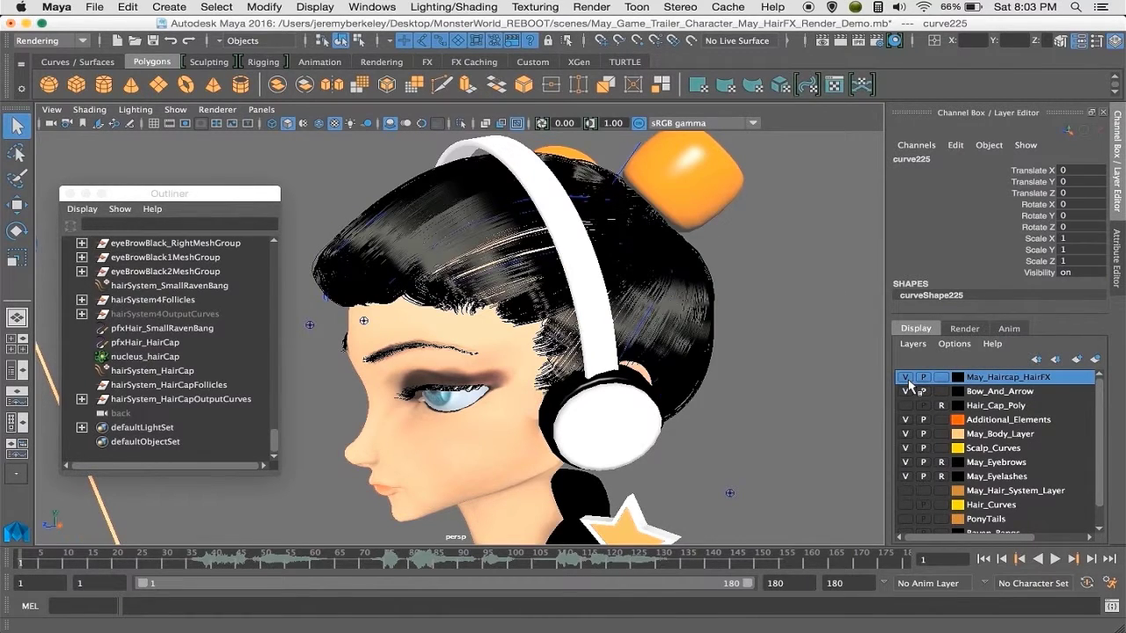
Open the Attribute Editor for the pfxHair_HairCap hair object
{"action": "left_click_drag", "start_coordinate": [635, 394], "coordinate": [664, 404], "text": "alt"}
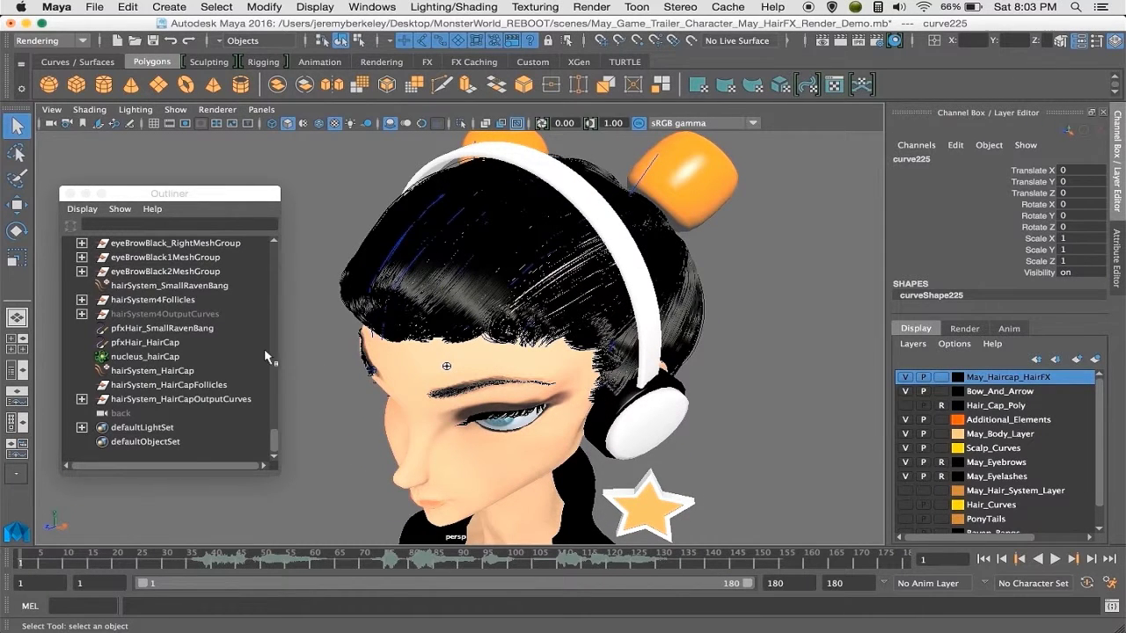
{"action": "key", "text": "ctrl+a"}
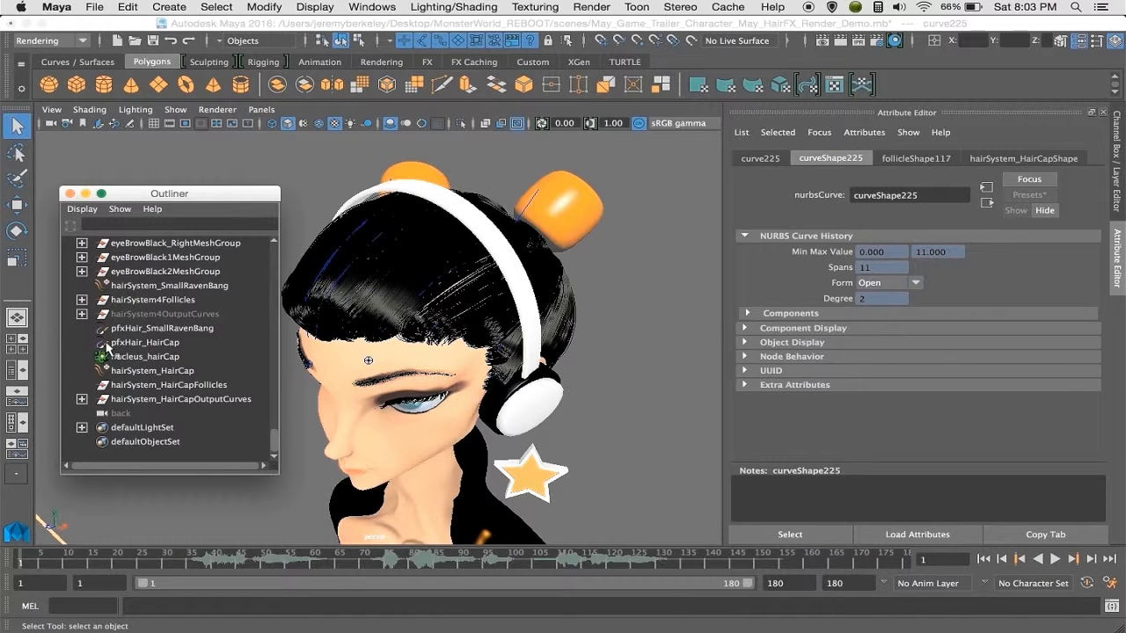
{"action": "left_click", "coordinate": [132, 343]}
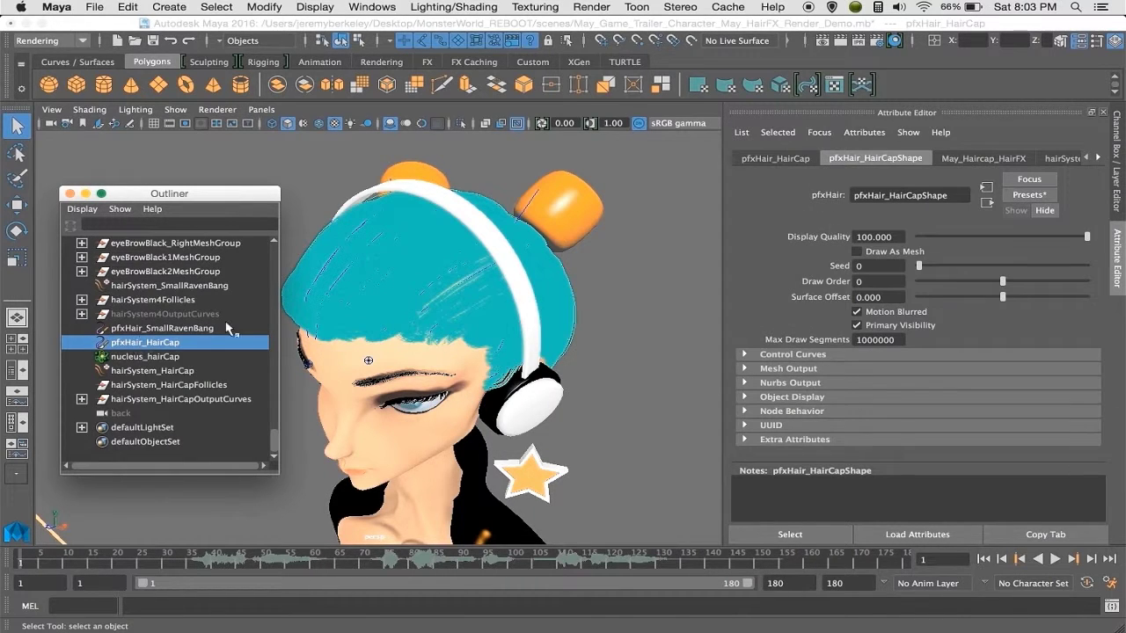
Turn off Selection Highlighting and NURBS Curves in the viewport Show menu
{"action": "left_click", "coordinate": [174, 109]}
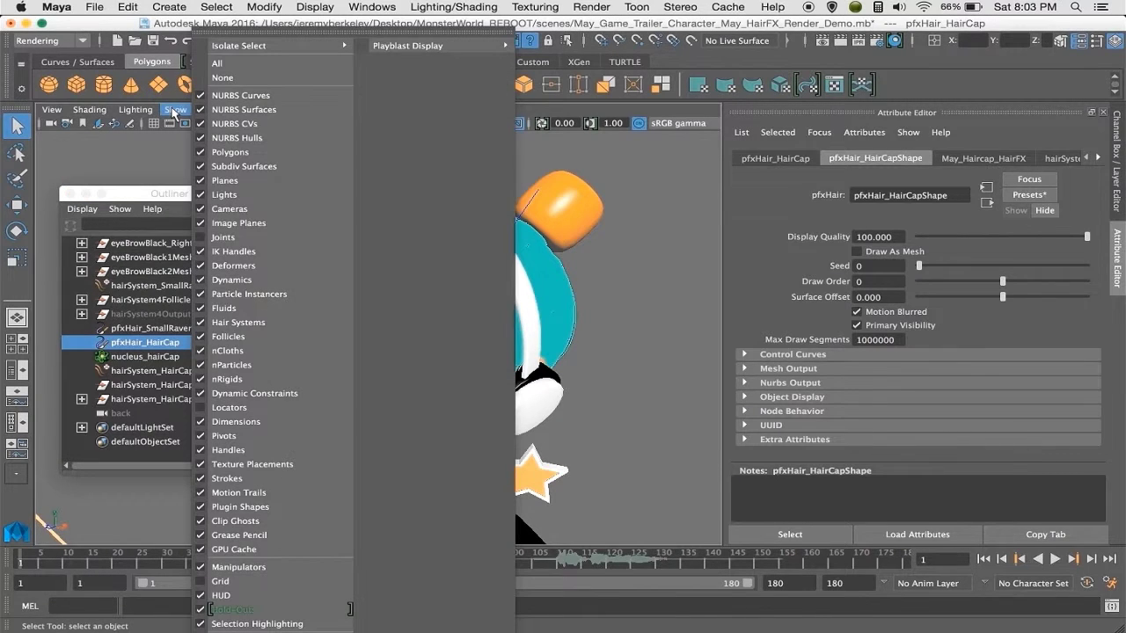
{"action": "left_click", "coordinate": [252, 624]}
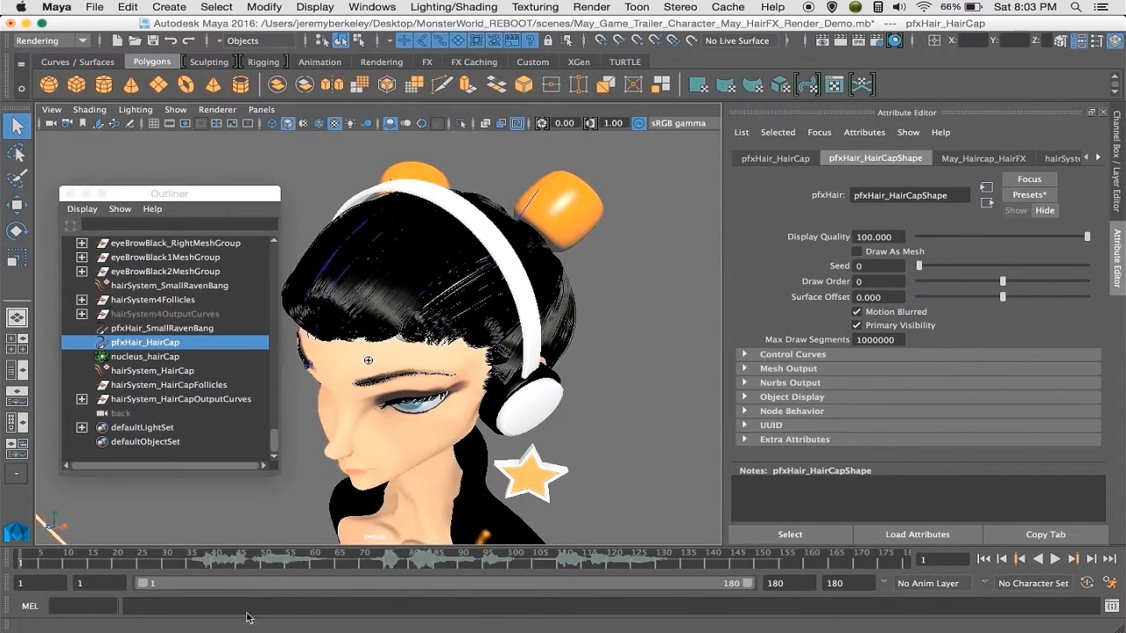
{"action": "left_click", "coordinate": [174, 110]}
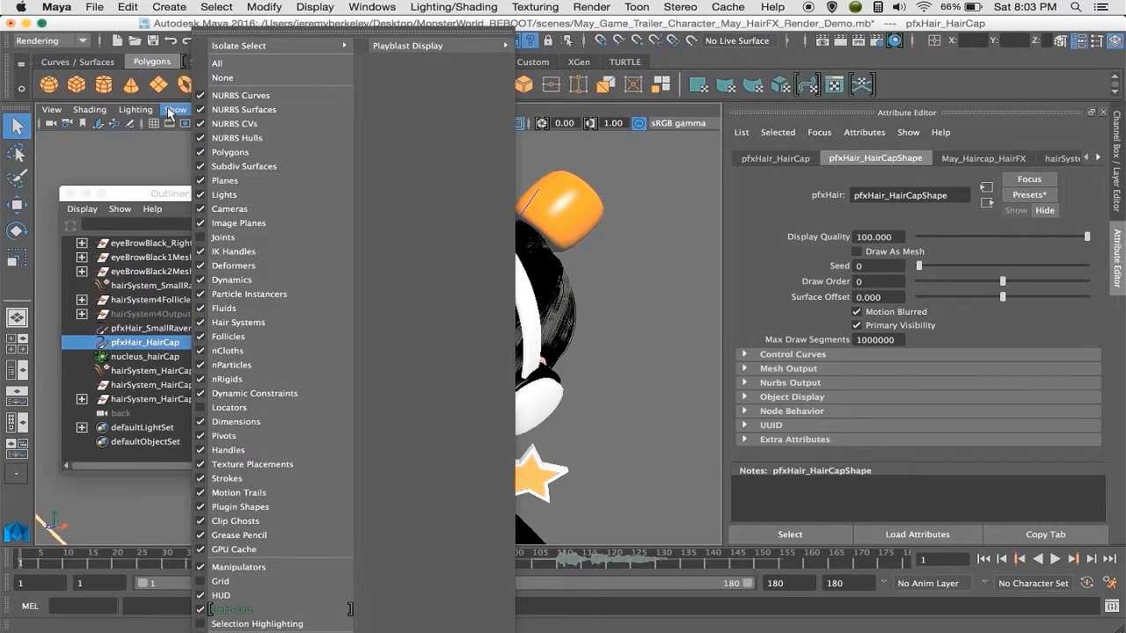
{"action": "left_click", "coordinate": [238, 96]}
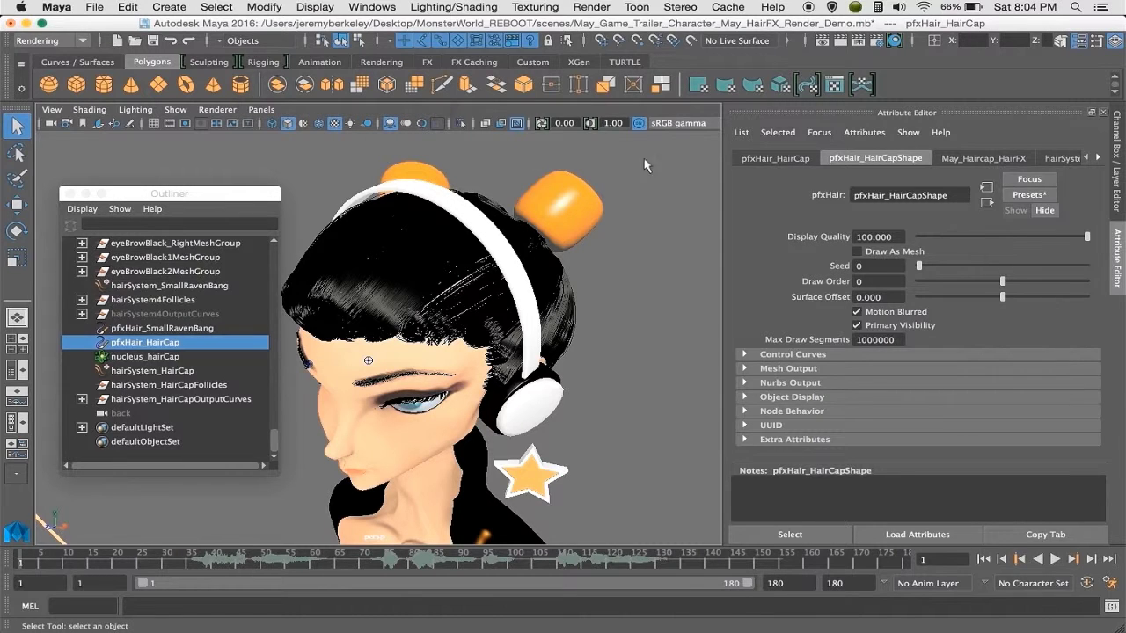
{"action": "left_click", "coordinate": [992, 158]}
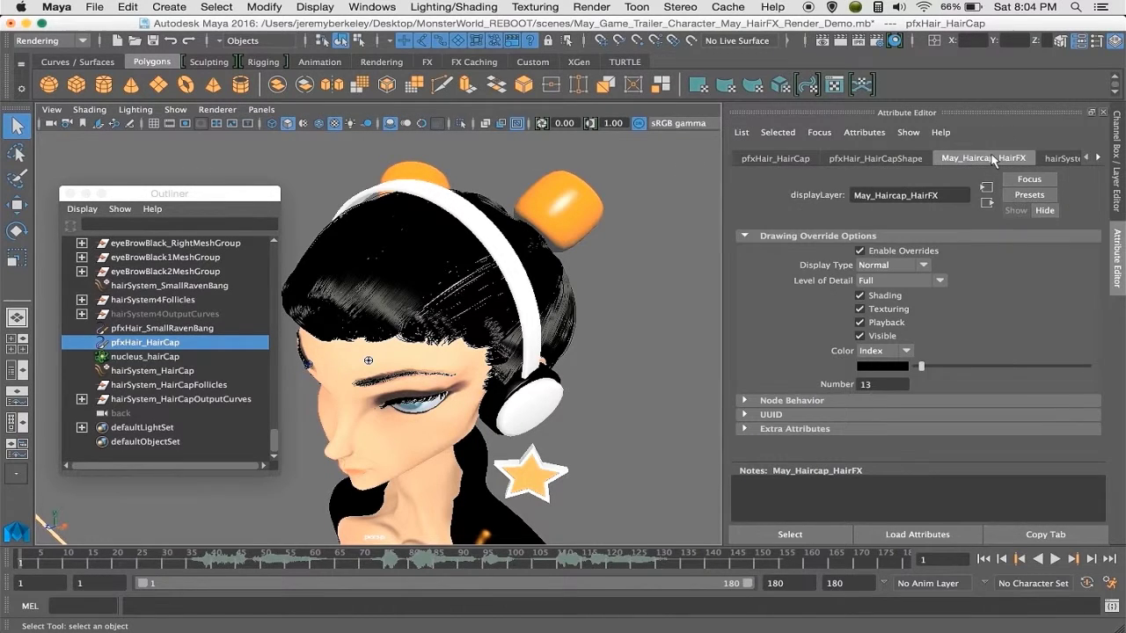
{"action": "left_click", "coordinate": [1058, 159]}
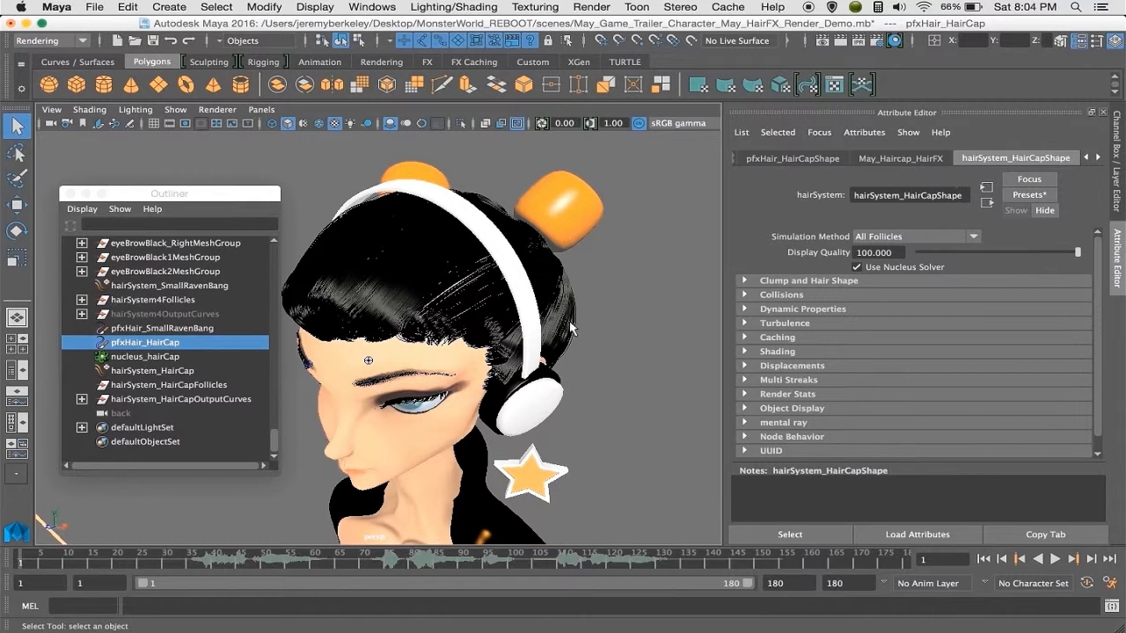
{"action": "left_click", "coordinate": [848, 280]}
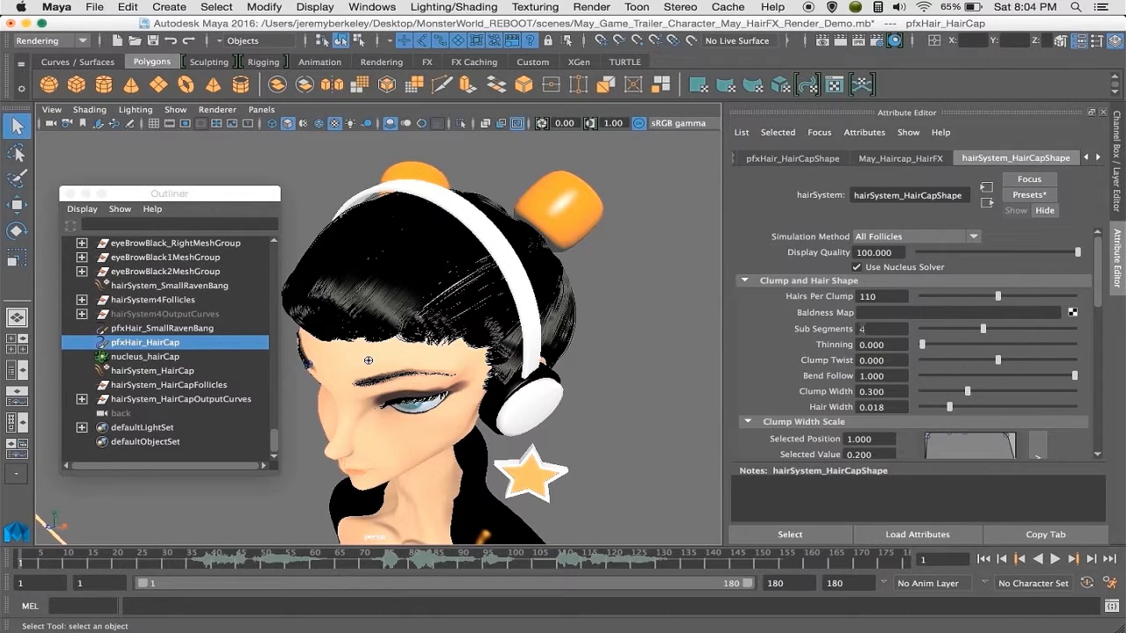
{"action": "scroll", "coordinate": [859, 328], "scroll_direction": "down", "scroll_amount": 2}
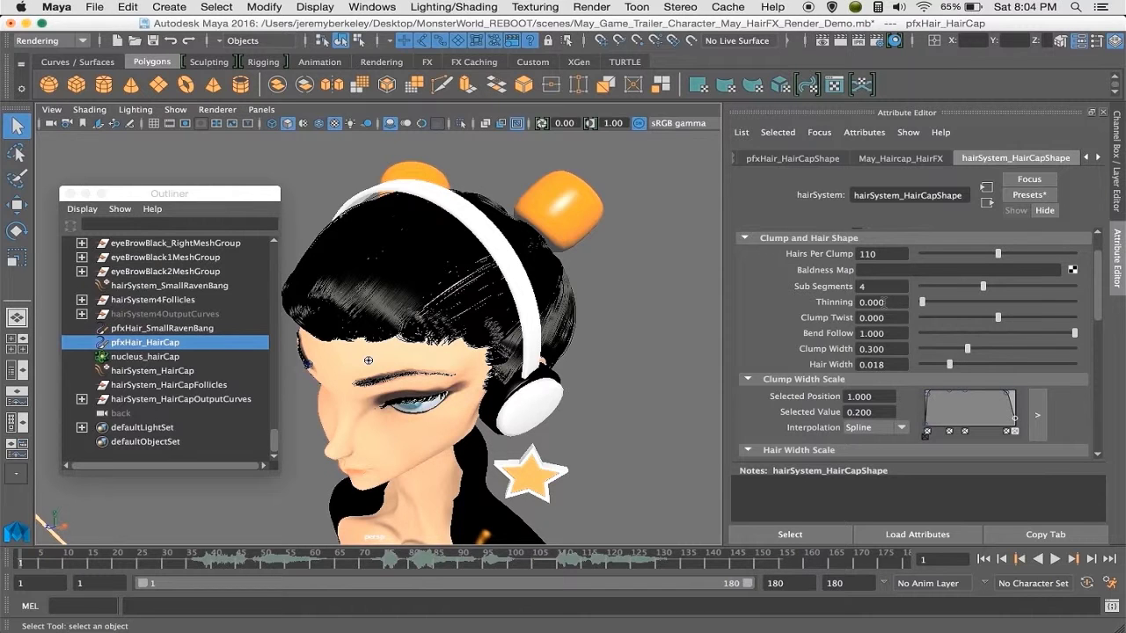
{"action": "scroll", "coordinate": [885, 304], "scroll_direction": "down", "scroll_amount": 2}
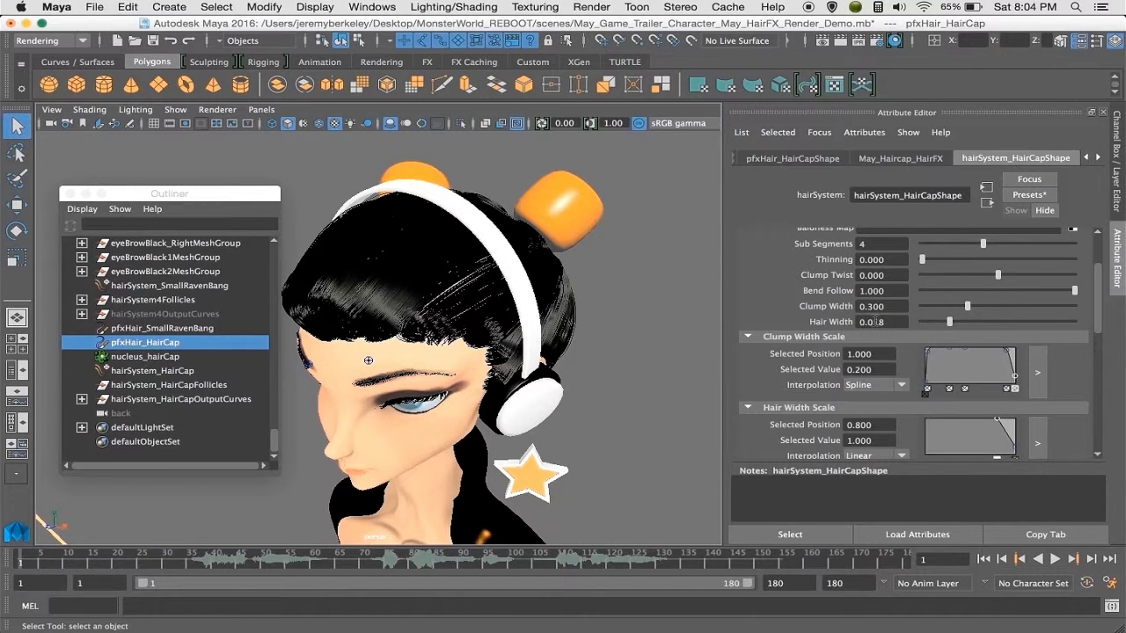
{"action": "scroll", "coordinate": [874, 321], "scroll_direction": "down", "scroll_amount": 3}
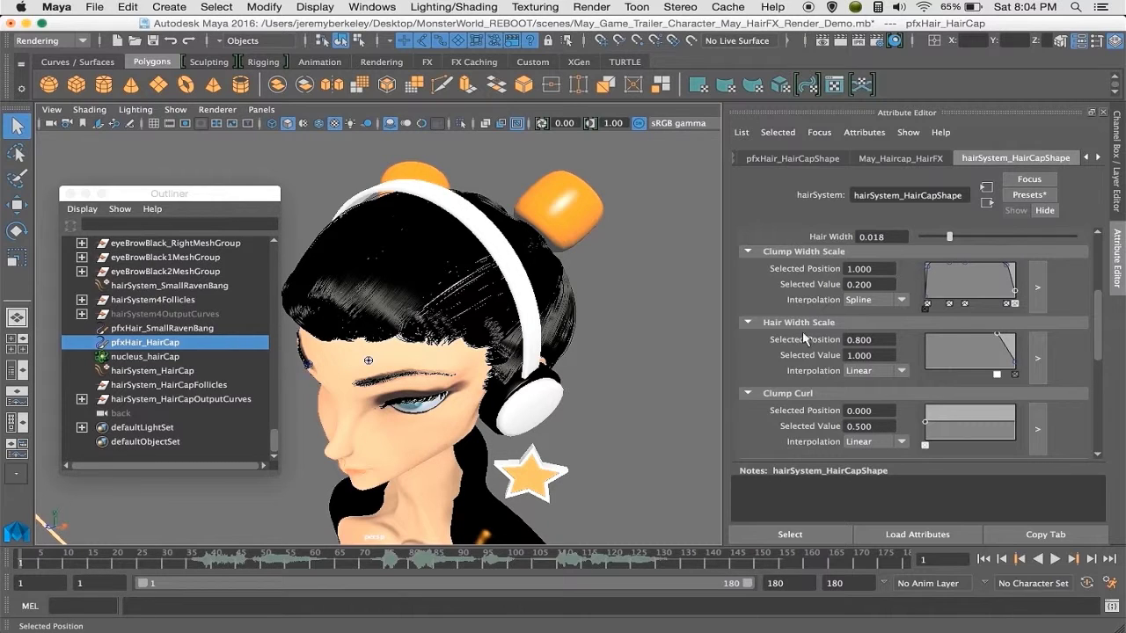
{"action": "left_click", "coordinate": [1015, 365]}
{"action": "scroll", "coordinate": [892, 355], "scroll_direction": "down", "scroll_amount": 3}
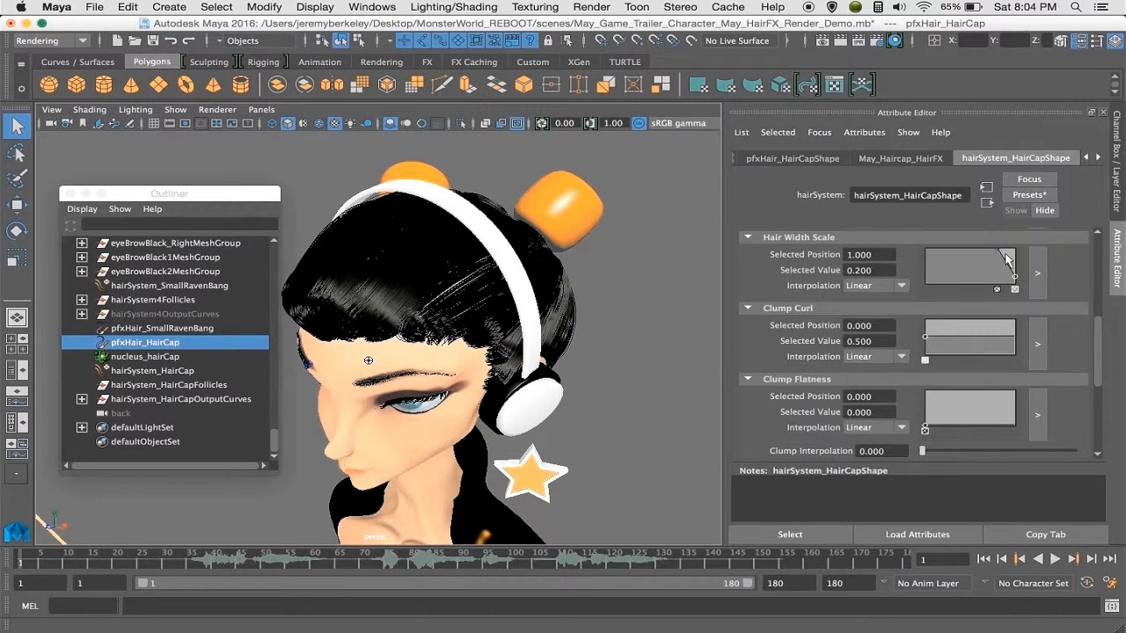
{"action": "left_click", "coordinate": [997, 250]}
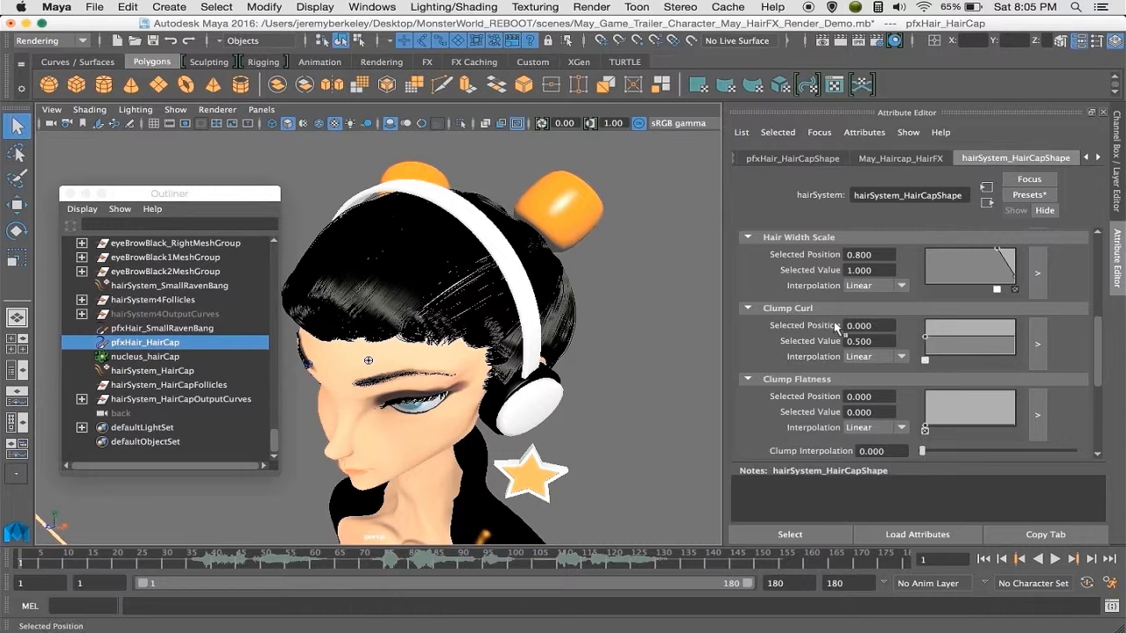
{"action": "scroll", "coordinate": [843, 317], "scroll_direction": "down", "scroll_amount": 2}
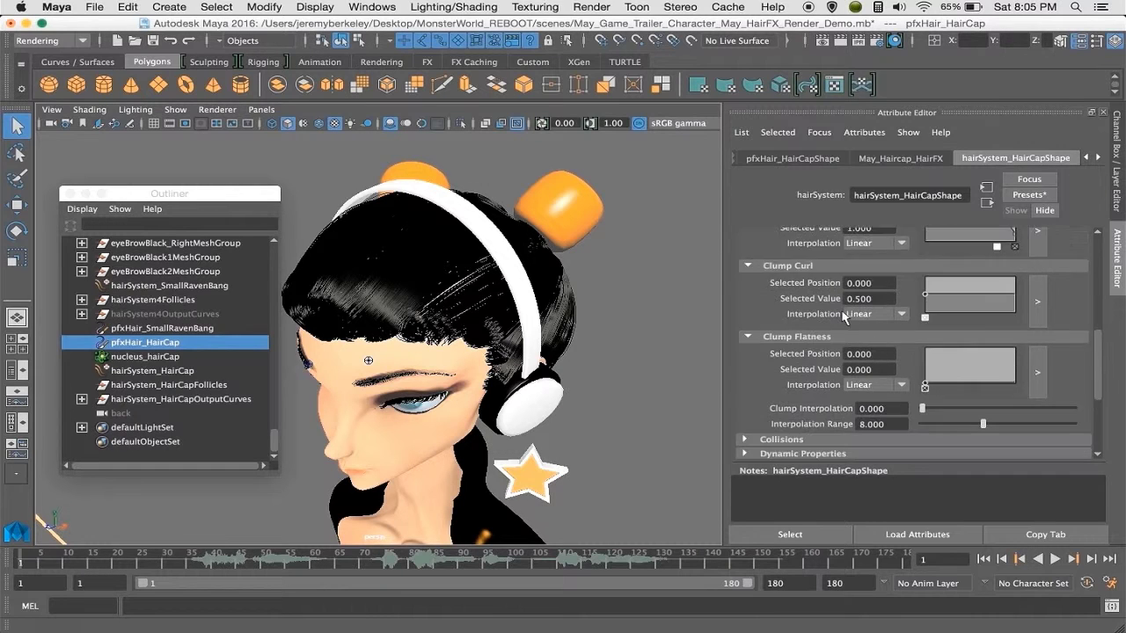
{"action": "scroll", "coordinate": [843, 317], "scroll_direction": "down", "scroll_amount": 2}
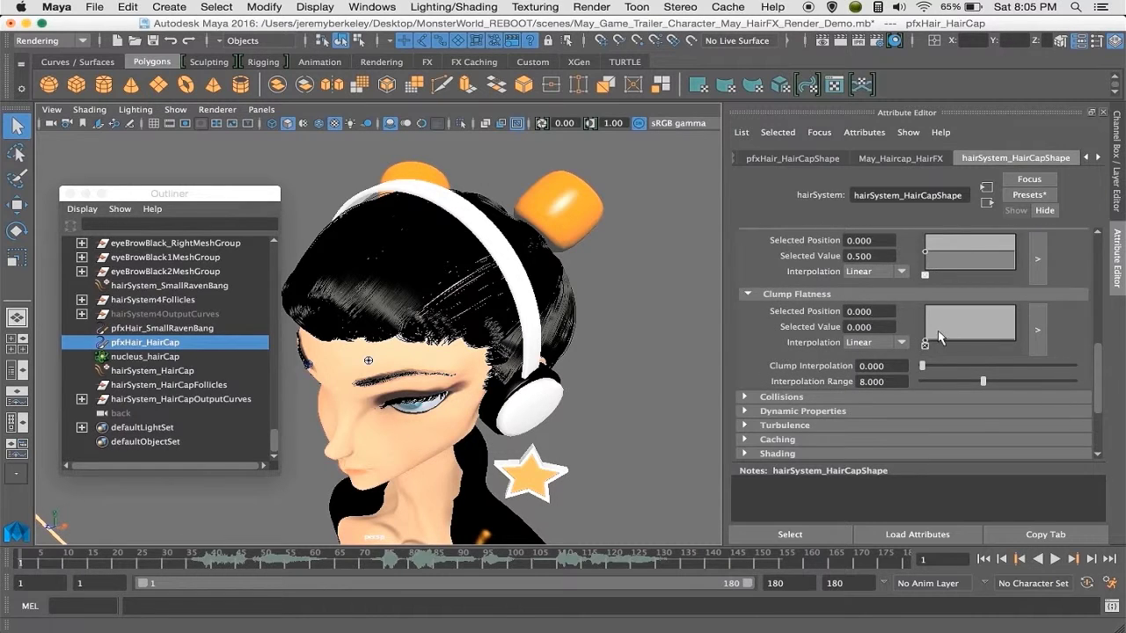
{"action": "scroll", "coordinate": [827, 308], "scroll_direction": "down", "scroll_amount": 2}
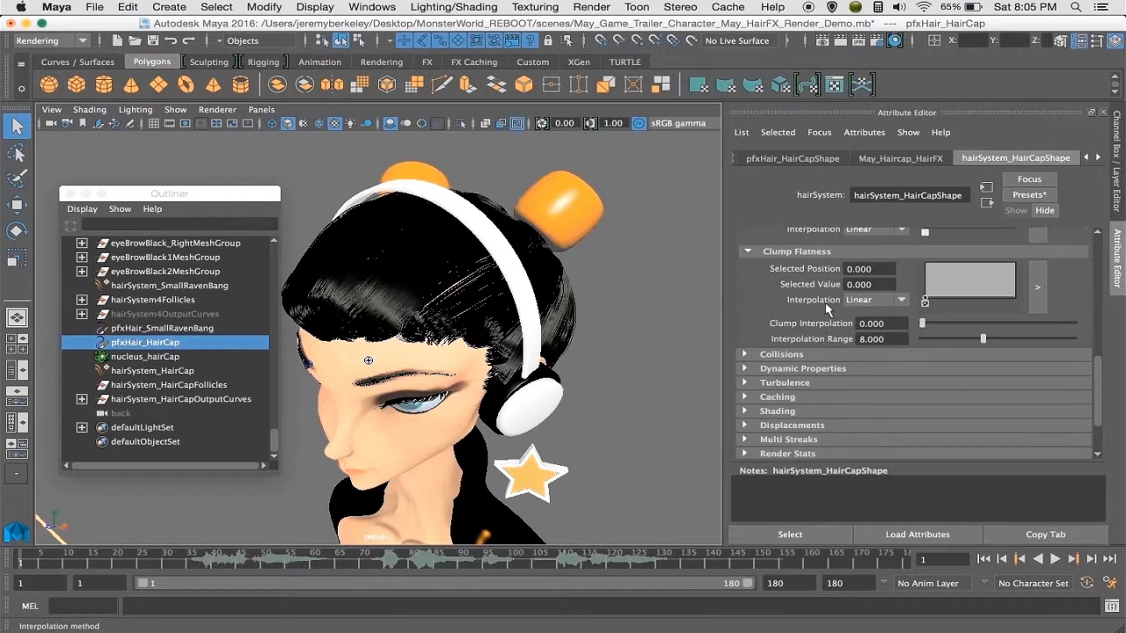
Review the Collisions section: Collide and Self Collide on, Stickiness 50, Friction 1, Bounce 0
{"action": "left_click", "coordinate": [803, 356]}
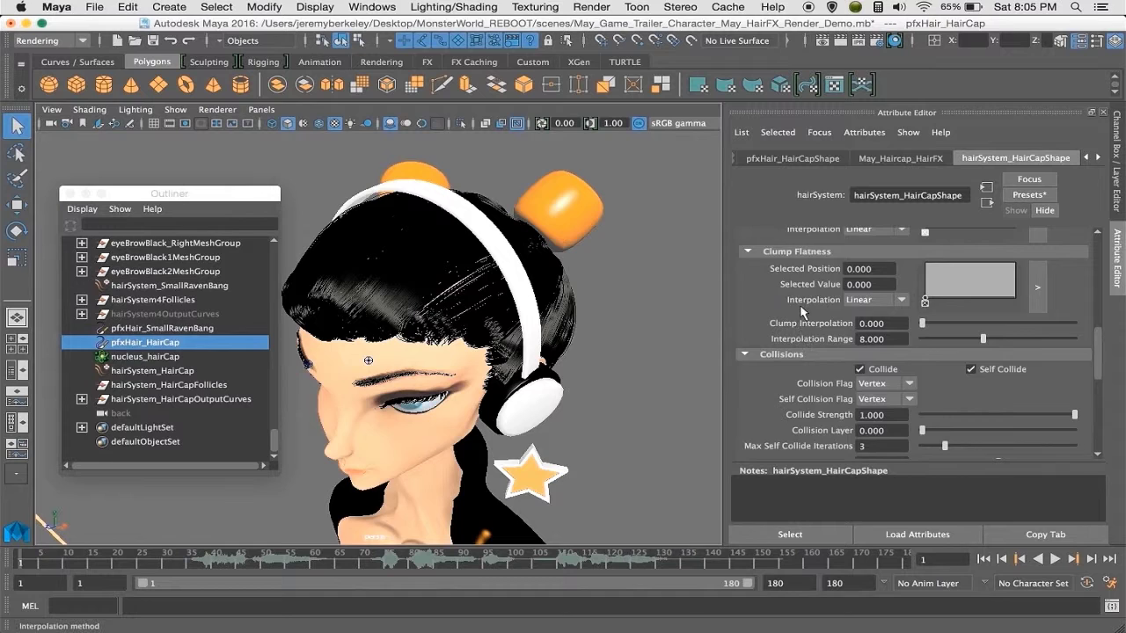
{"action": "scroll", "coordinate": [802, 317], "scroll_direction": "down", "scroll_amount": 4}
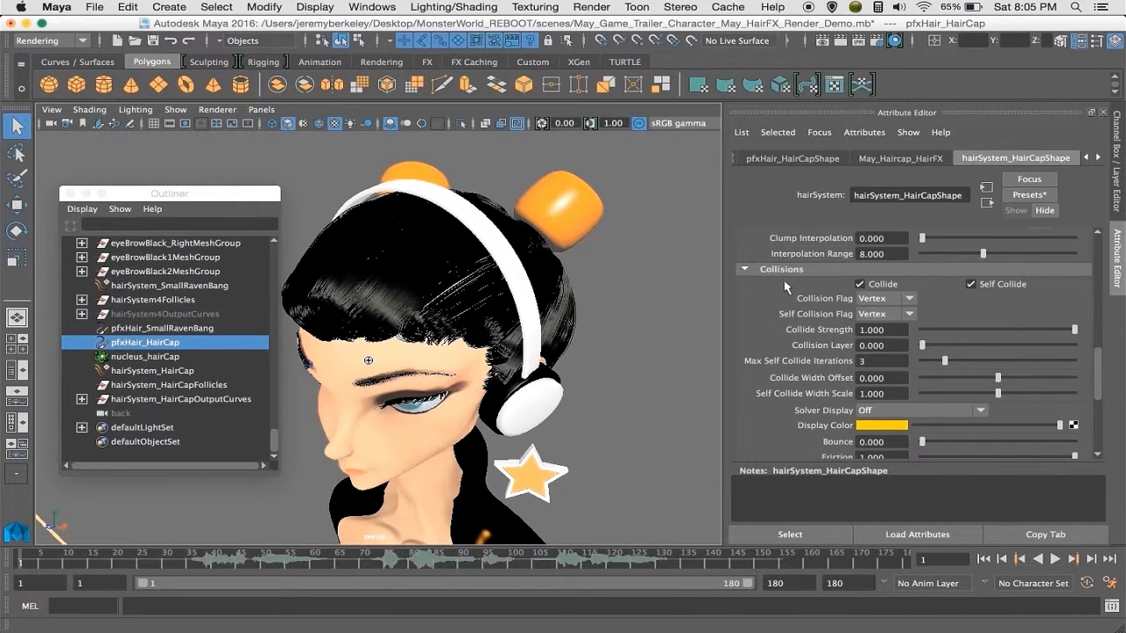
{"action": "scroll", "coordinate": [786, 287], "scroll_direction": "down", "scroll_amount": 2}
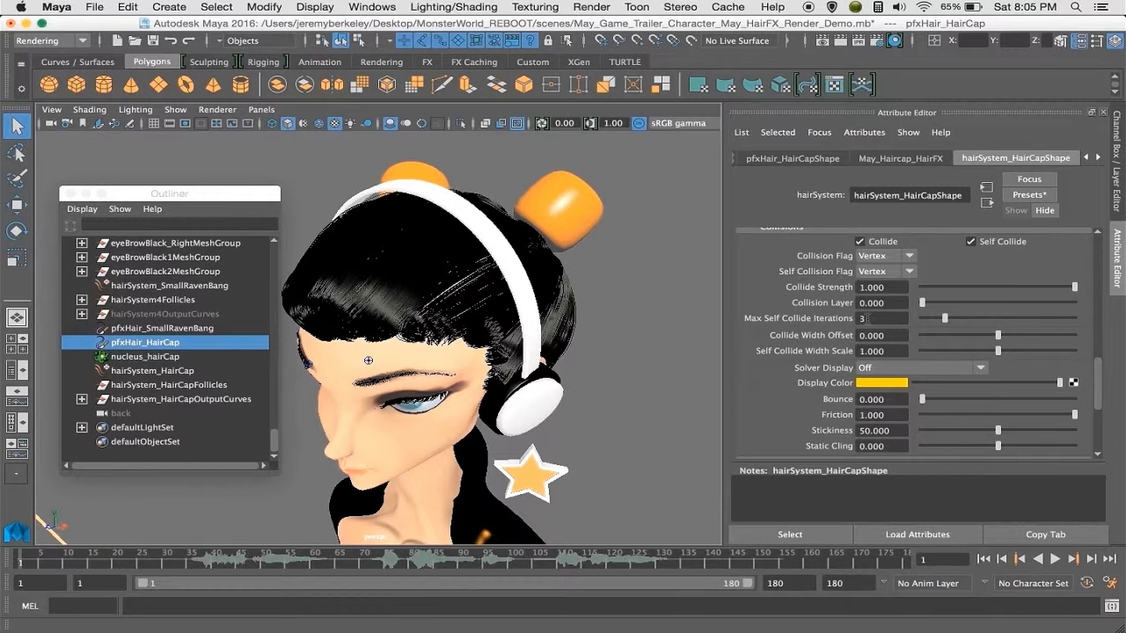
{"action": "scroll", "coordinate": [867, 318], "scroll_direction": "down", "scroll_amount": 2}
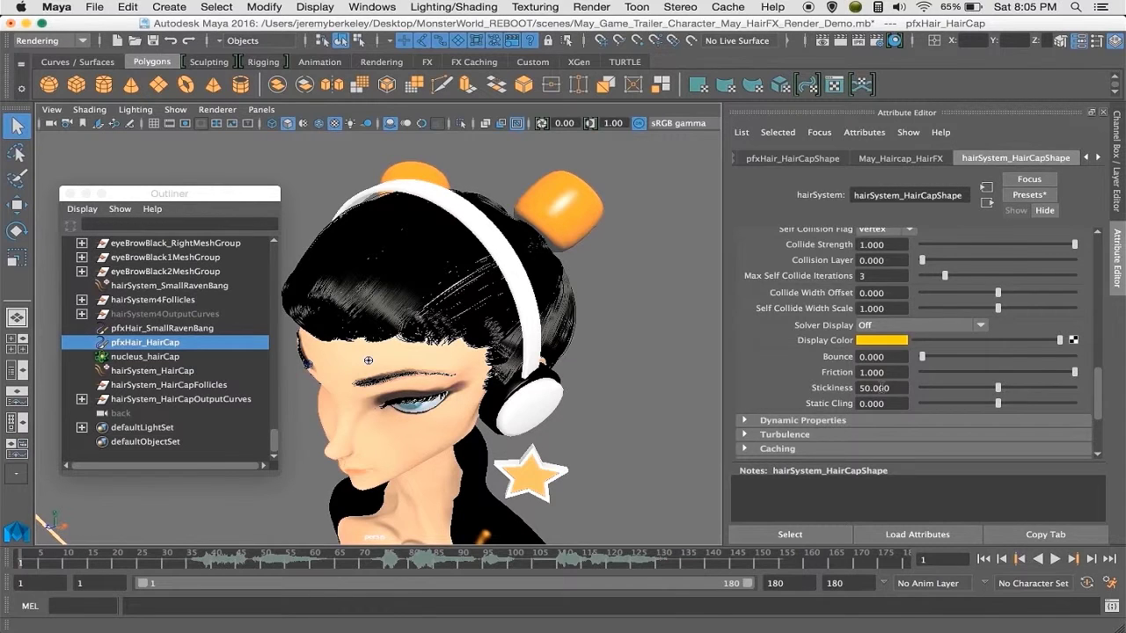
{"action": "scroll", "coordinate": [880, 388], "scroll_direction": "down", "scroll_amount": 2}
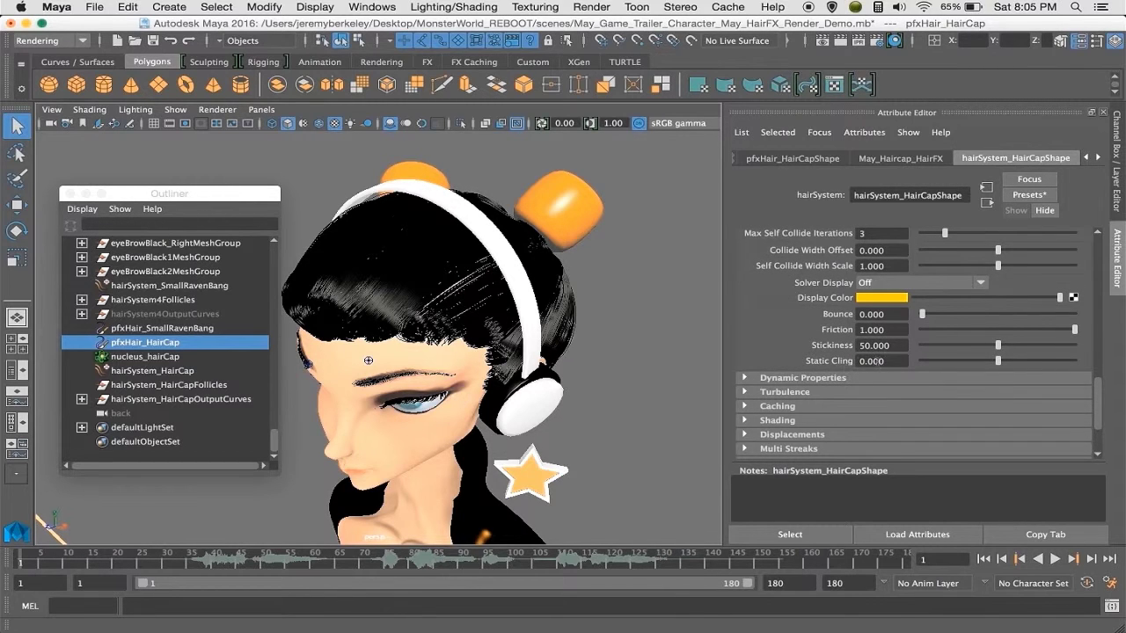
Review Dynamic Properties: Start Curve Attract 50, Mass 10, Drag 0.05, Damp 10
{"action": "left_click", "coordinate": [810, 377]}
{"action": "scroll", "coordinate": [815, 361], "scroll_direction": "down", "scroll_amount": 3}
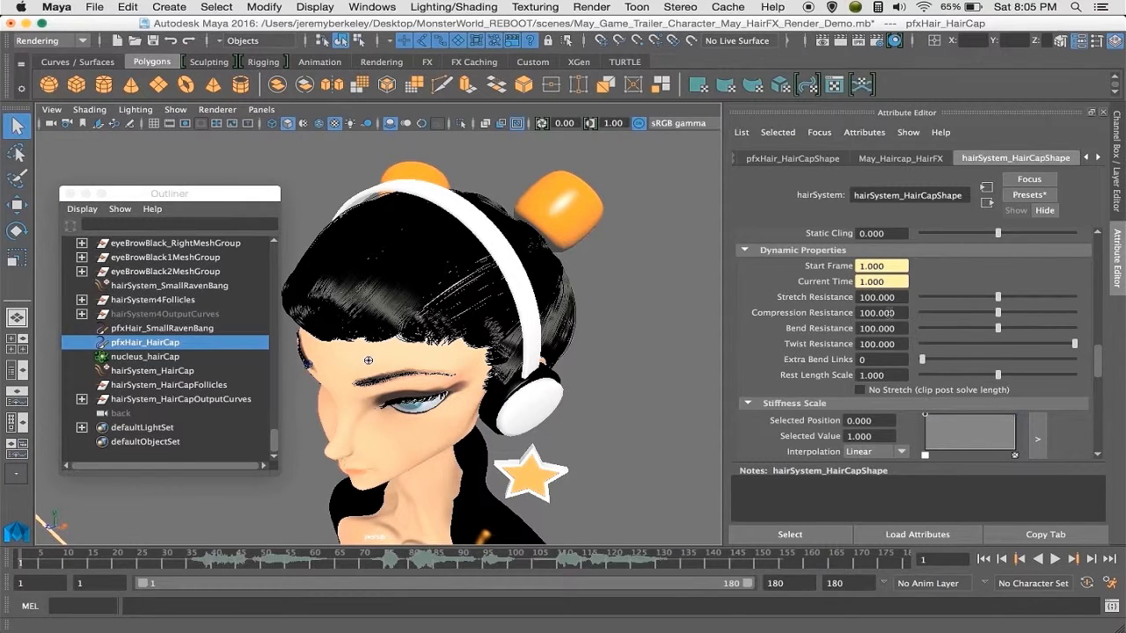
{"action": "scroll", "coordinate": [807, 354], "scroll_direction": "down", "scroll_amount": 2}
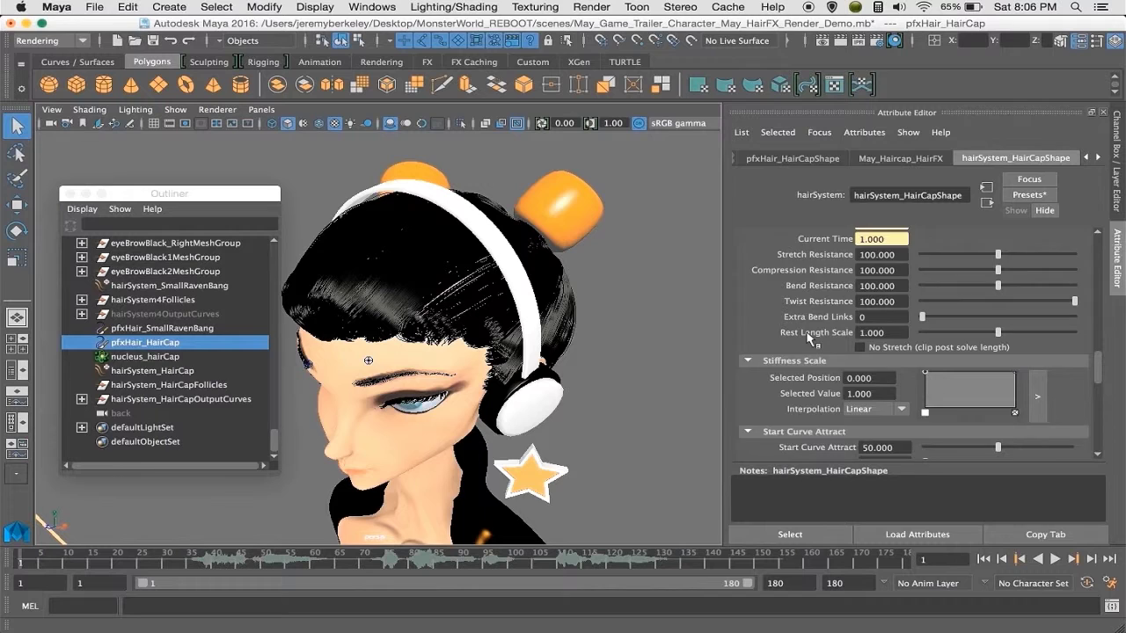
{"action": "scroll", "coordinate": [811, 337], "scroll_direction": "down", "scroll_amount": 1}
{"action": "scroll", "coordinate": [809, 337], "scroll_direction": "down", "scroll_amount": 1}
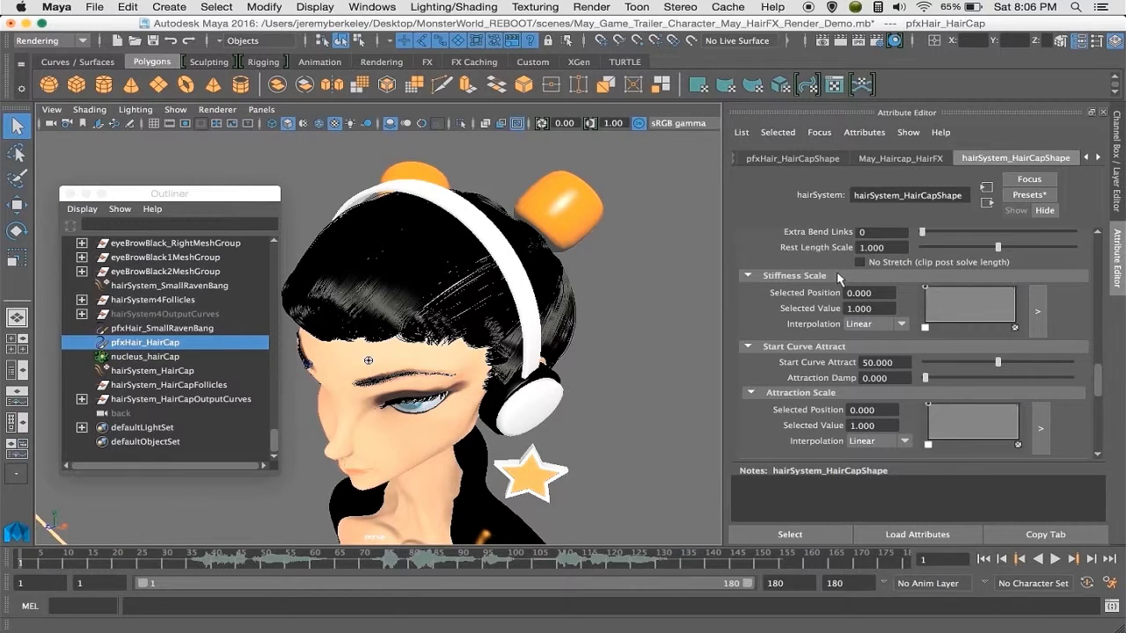
{"action": "scroll", "coordinate": [837, 275], "scroll_direction": "down", "scroll_amount": 1}
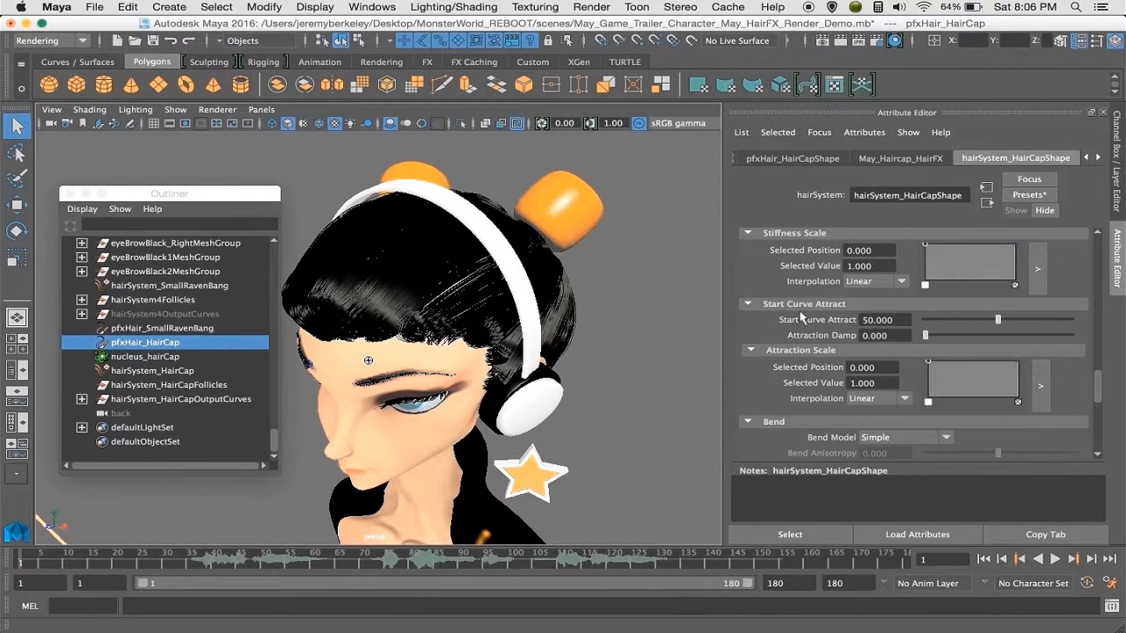
{"action": "scroll", "coordinate": [762, 303], "scroll_direction": "down", "scroll_amount": 3}
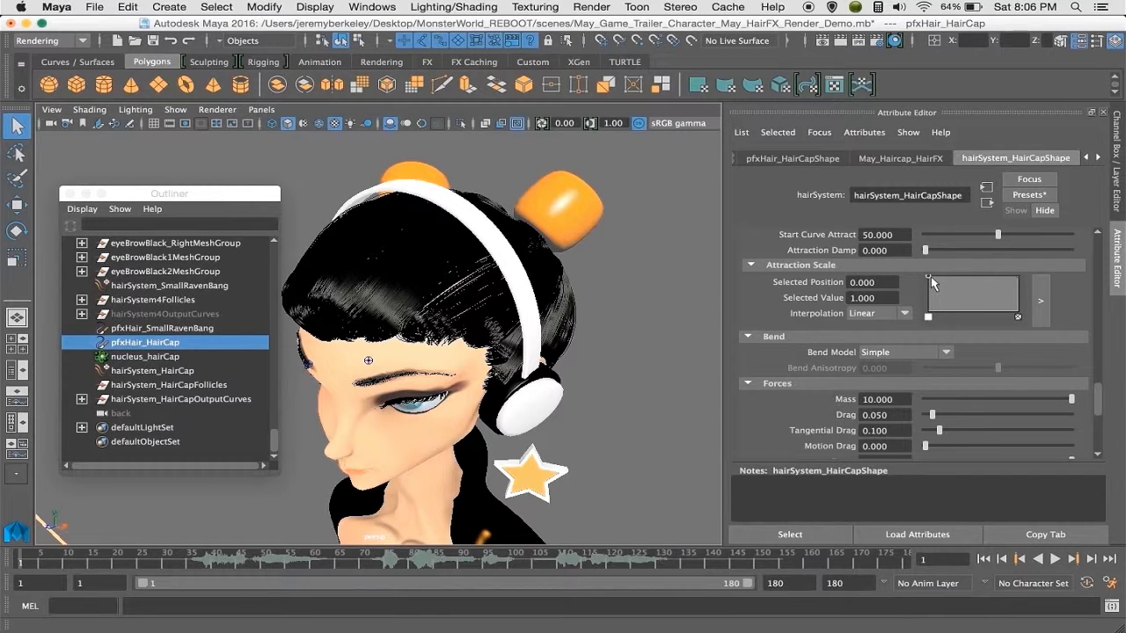
{"action": "scroll", "coordinate": [764, 294], "scroll_direction": "down", "scroll_amount": 2}
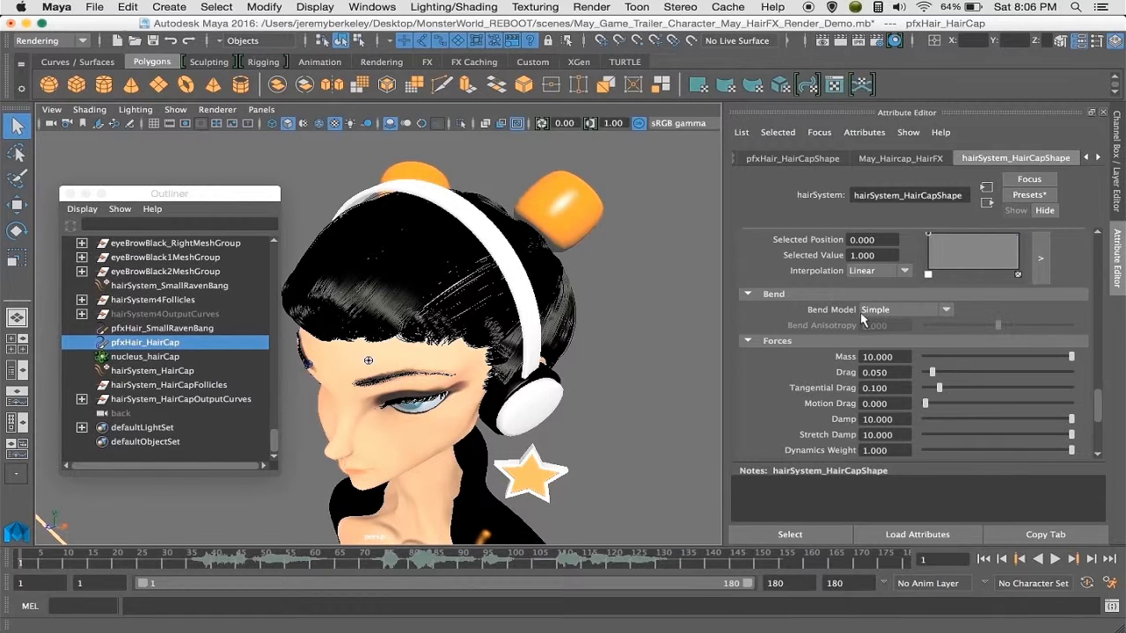
{"action": "scroll", "coordinate": [859, 310], "scroll_direction": "down", "scroll_amount": 2}
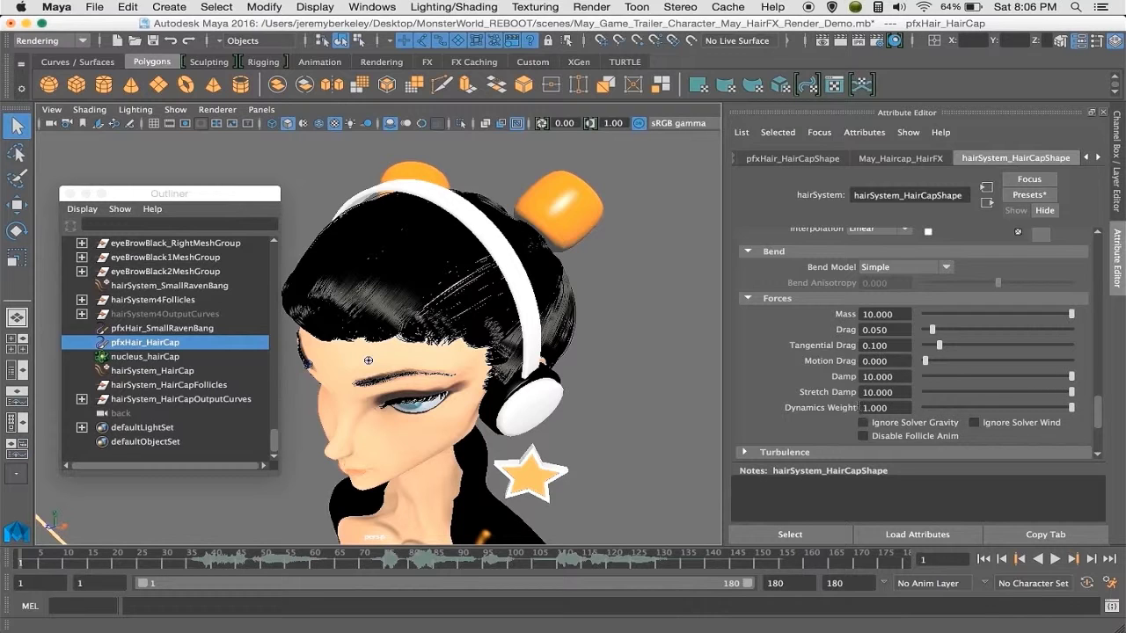
{"action": "scroll", "coordinate": [831, 380], "scroll_direction": "down", "scroll_amount": 5}
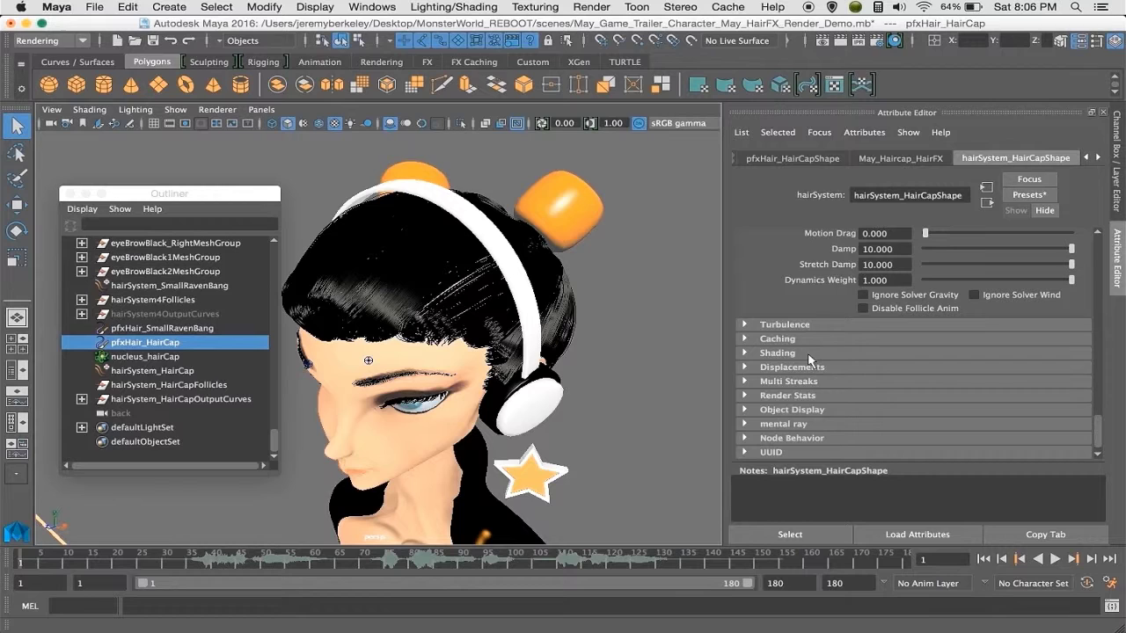
Review Shading: black Hair Color, colour scale ramp, Opacity 1, Translucence 0.5, Specular Power 3
{"action": "left_click", "coordinate": [807, 353]}
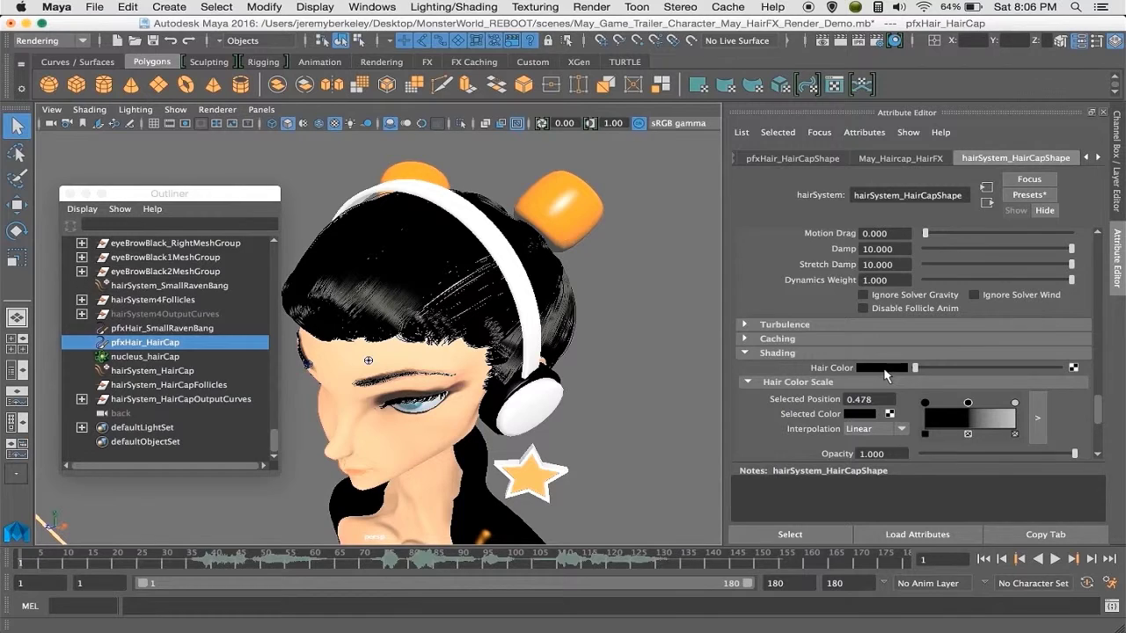
{"action": "scroll", "coordinate": [885, 375], "scroll_direction": "down", "scroll_amount": 2}
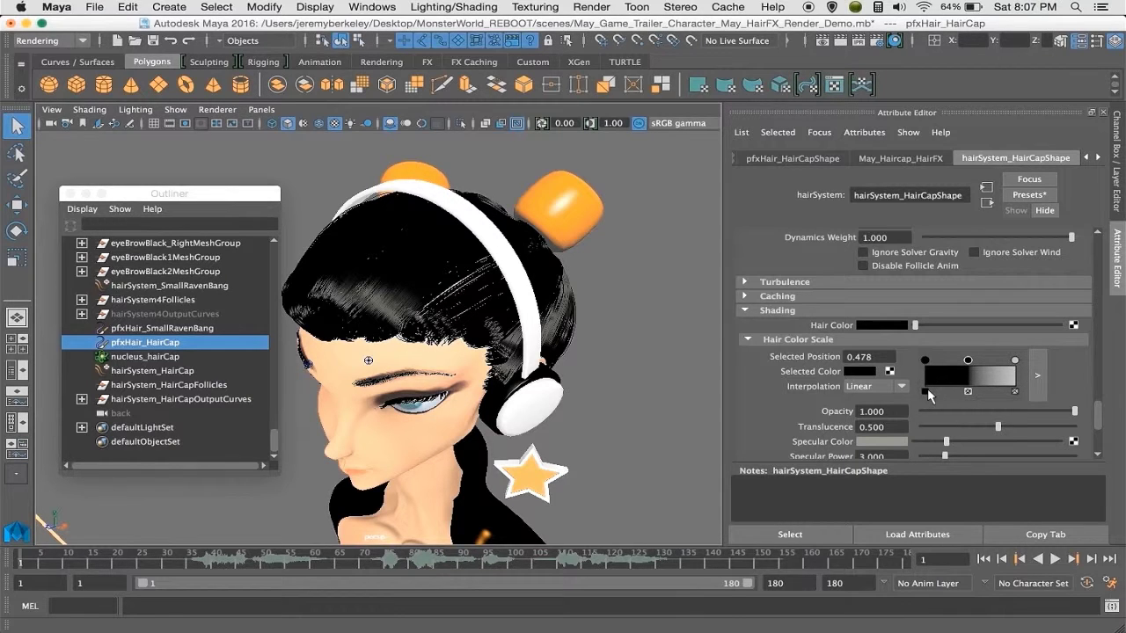
{"action": "scroll", "coordinate": [927, 388], "scroll_direction": "down", "scroll_amount": 3}
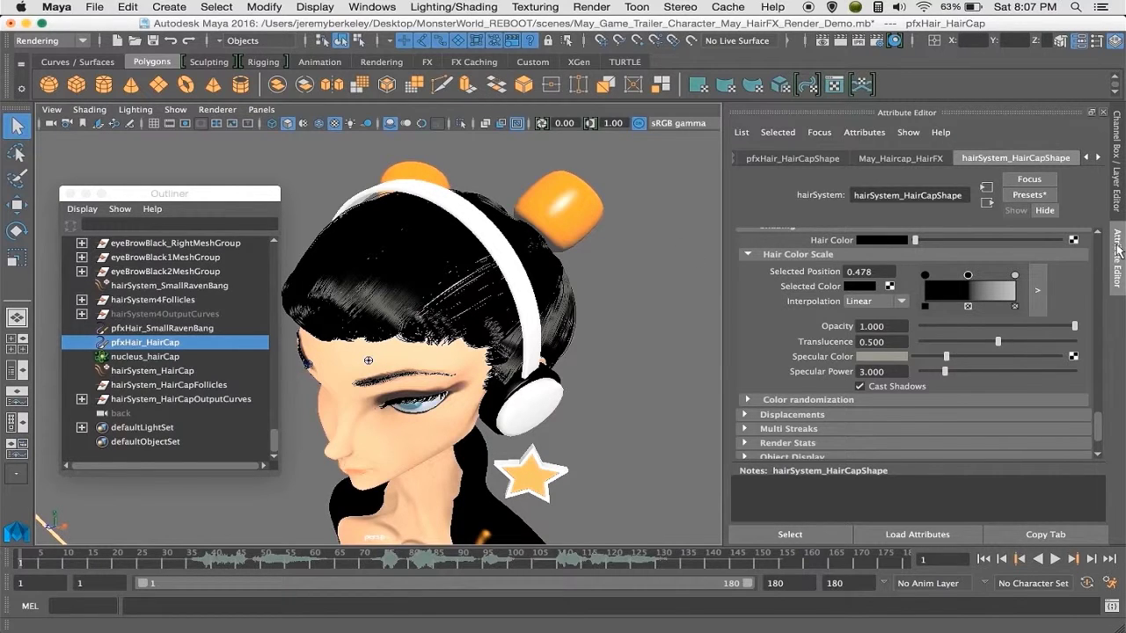
Show the display layers, orbit to face the character, and turn on the Hair_Cap_Poly layer
{"action": "left_click", "coordinate": [1119, 185]}
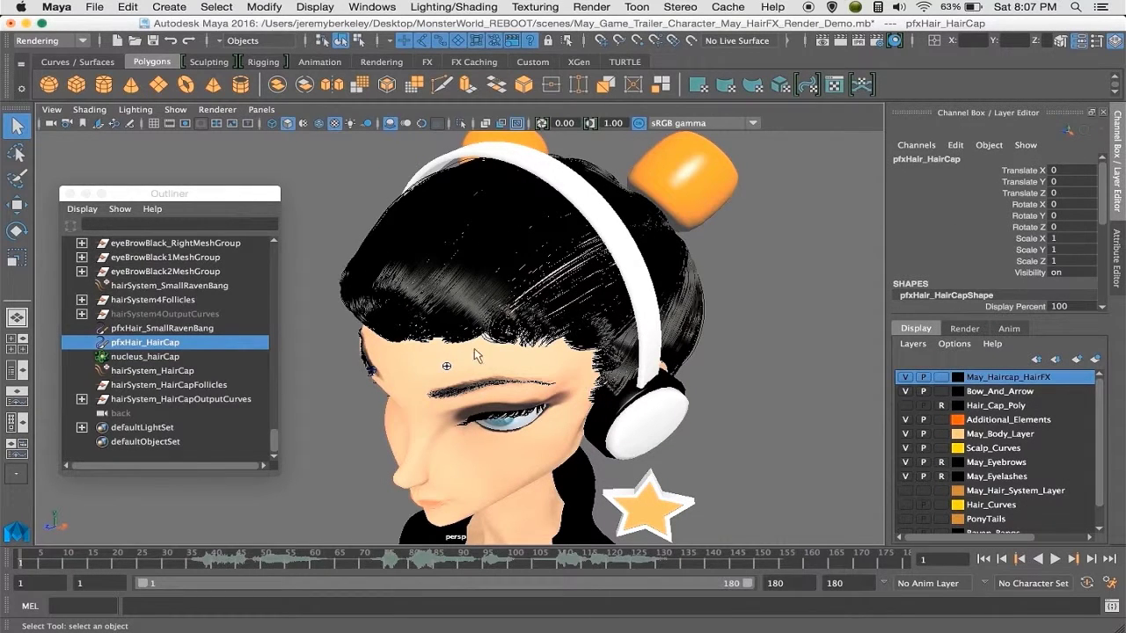
{"action": "left_click_drag", "start_coordinate": [418, 361], "coordinate": [457, 377], "text": "alt"}
{"action": "right_click_drag", "start_coordinate": [512, 301], "coordinate": [559, 310], "text": "alt"}
{"action": "left_click_drag", "start_coordinate": [498, 322], "coordinate": [563, 325], "text": "alt"}
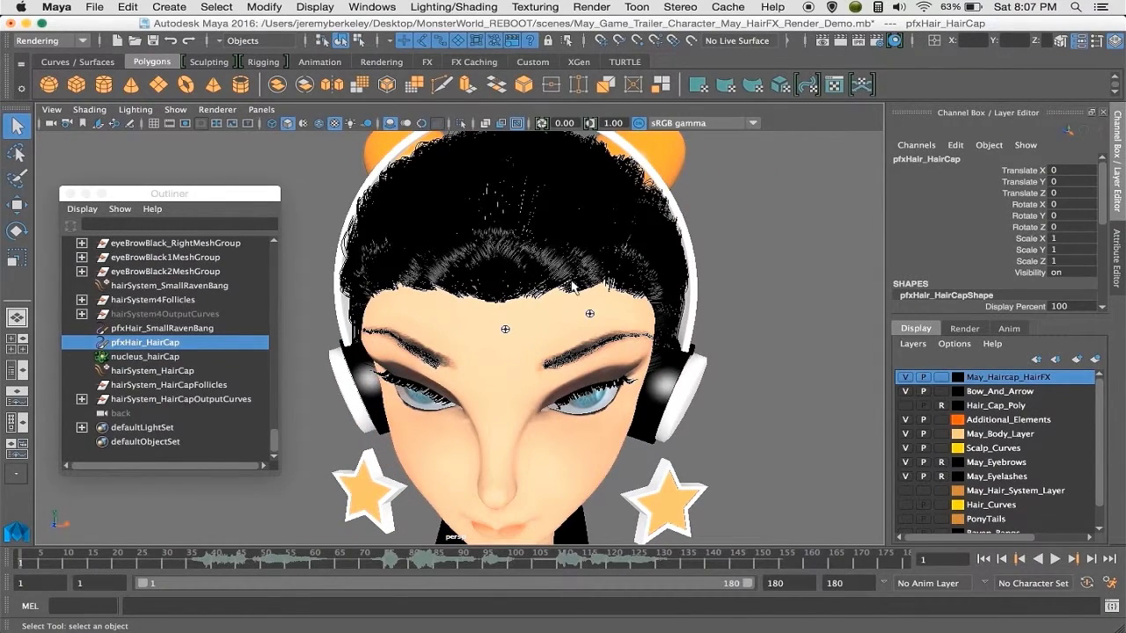
{"action": "left_click", "coordinate": [906, 406]}
Inspect the bare cap mesh, hide Hair_Cap_Poly again, and show May_Hair_System_Layer
{"action": "left_click_drag", "start_coordinate": [686, 370], "coordinate": [607, 387], "text": "alt"}
{"action": "left_click", "coordinate": [905, 376]}
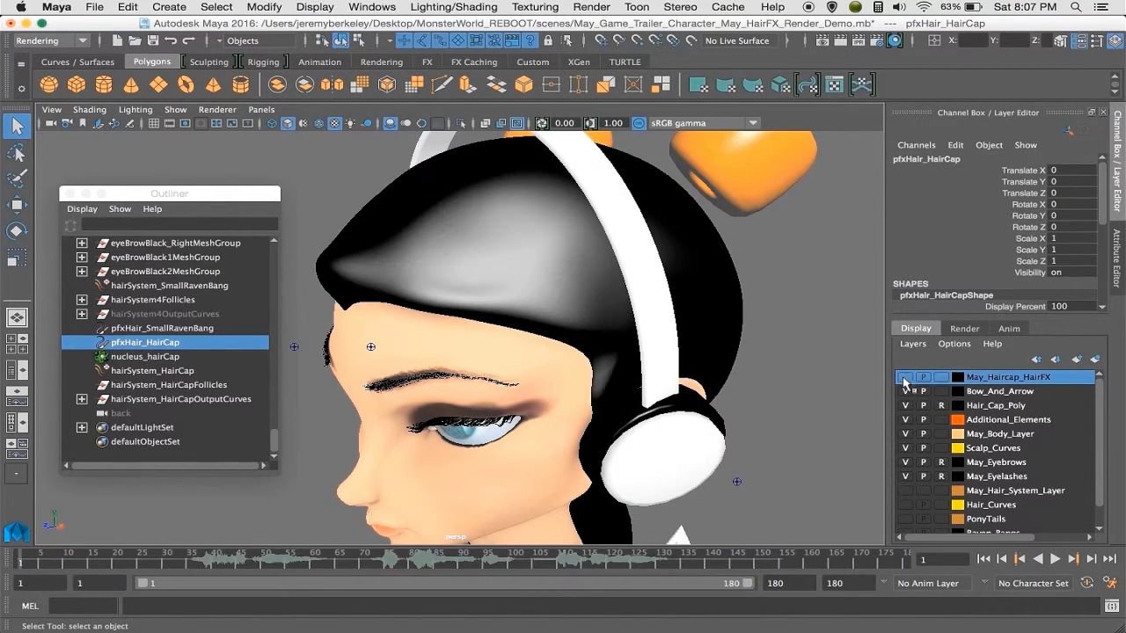
{"action": "left_click_drag", "start_coordinate": [540, 318], "coordinate": [449, 343], "text": "alt"}
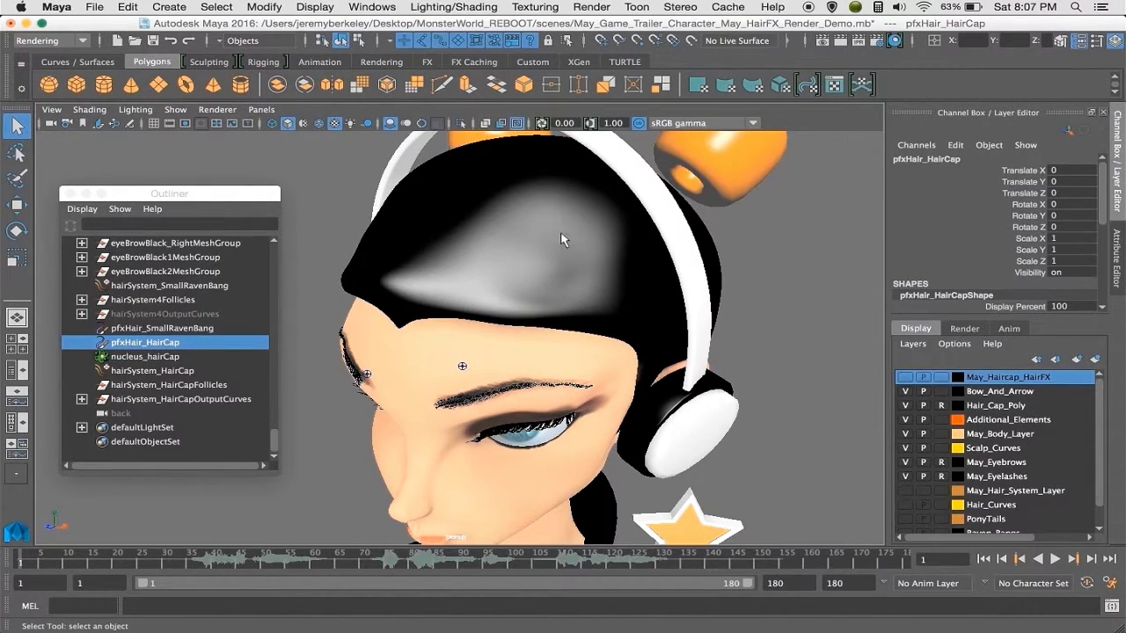
{"action": "left_click", "coordinate": [906, 376]}
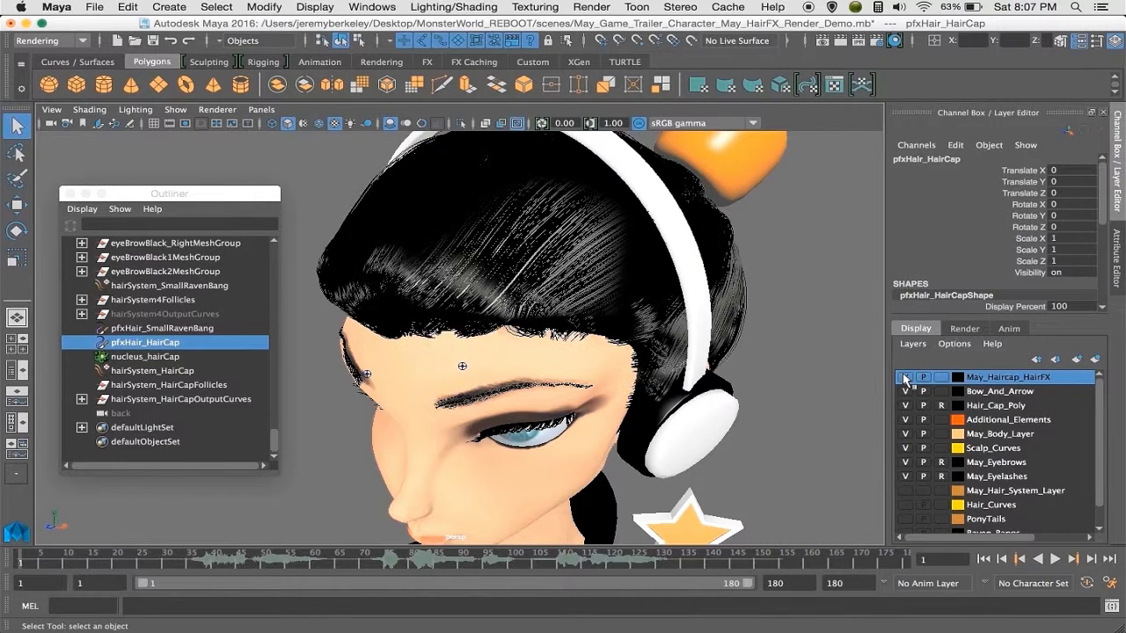
{"action": "left_click", "coordinate": [906, 406]}
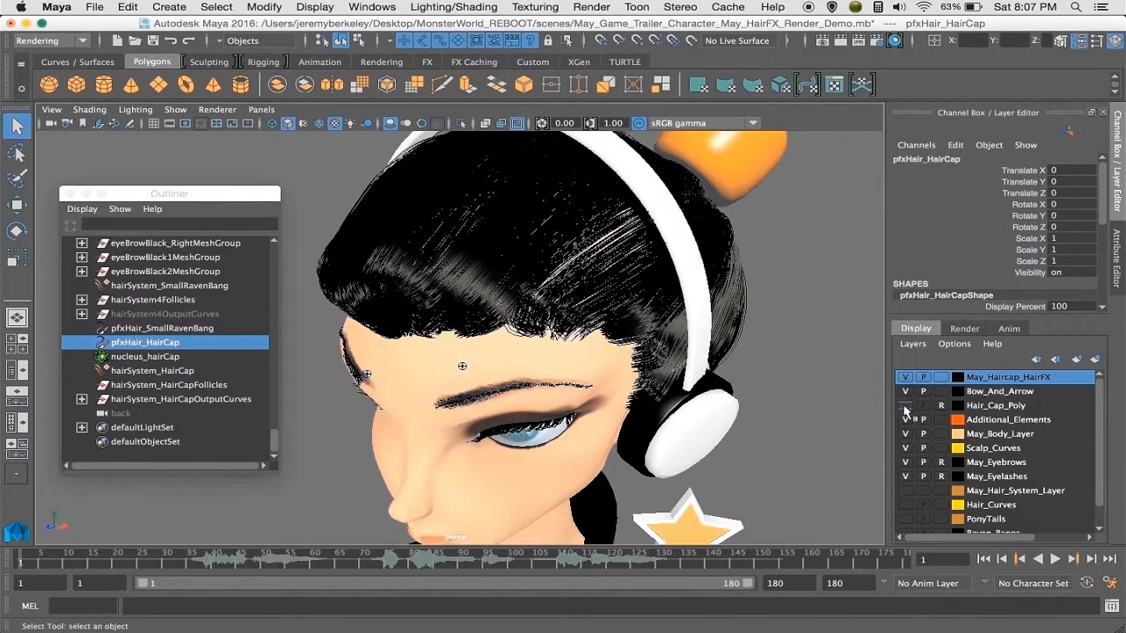
{"action": "left_click", "coordinate": [906, 491]}
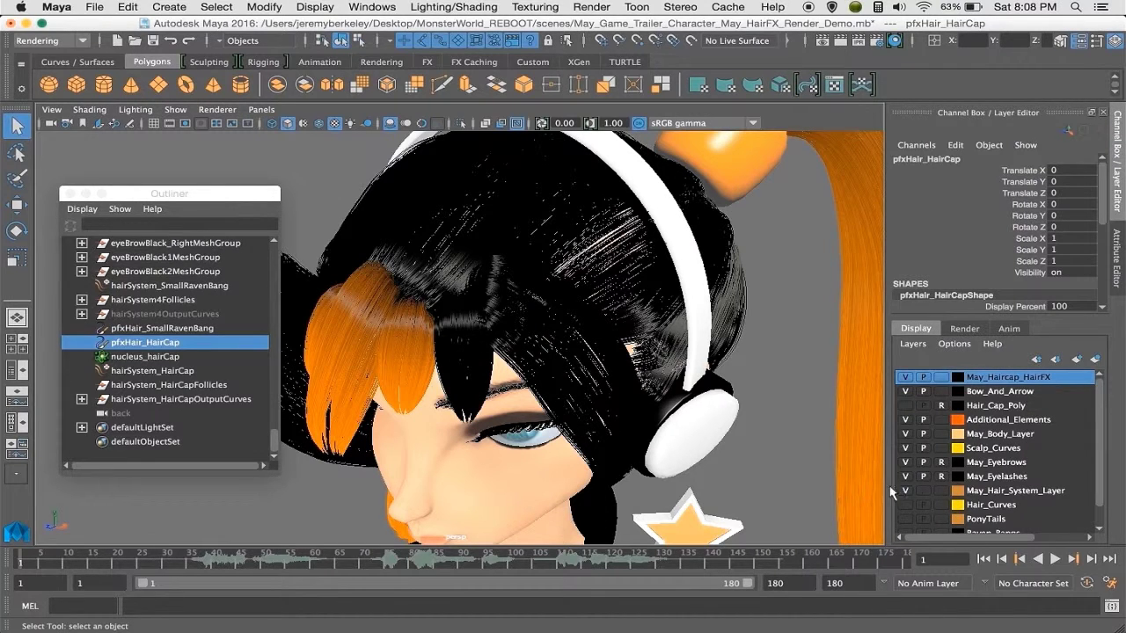